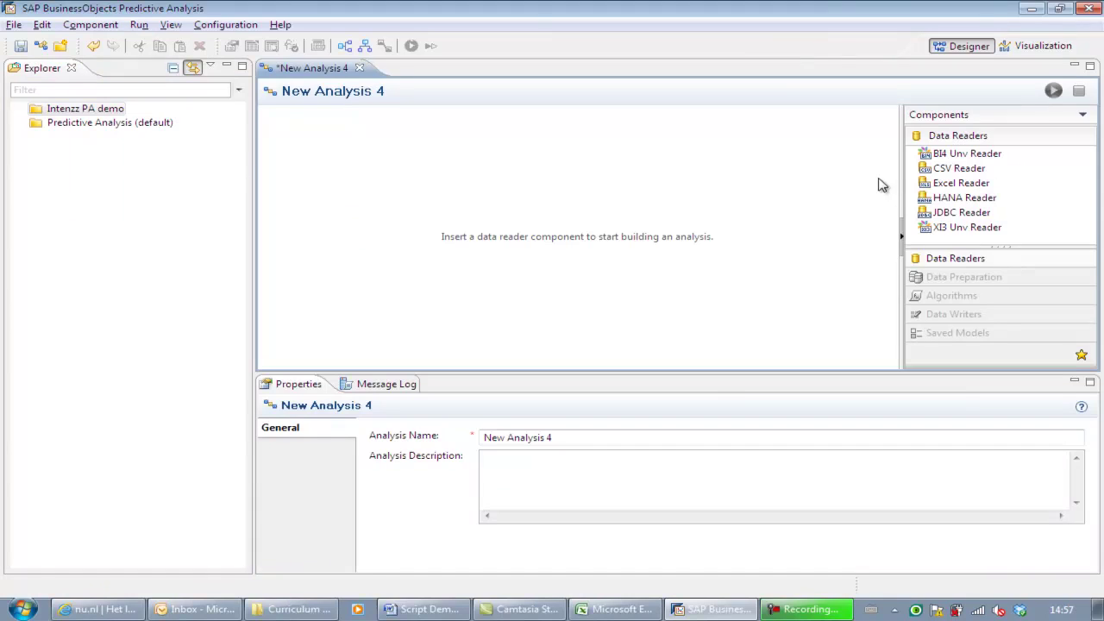
Add a HANA Reader that reads the AN_SALESORDERDETAILS_PA analysis view
drag(975, 198, 377, 288)
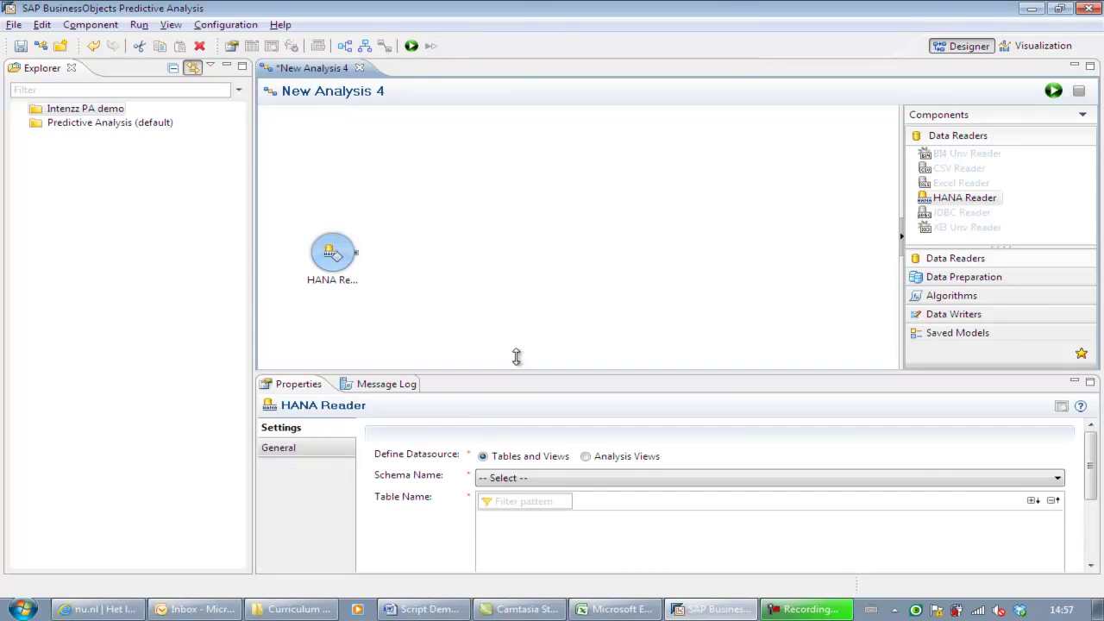
drag(512, 371, 522, 313)
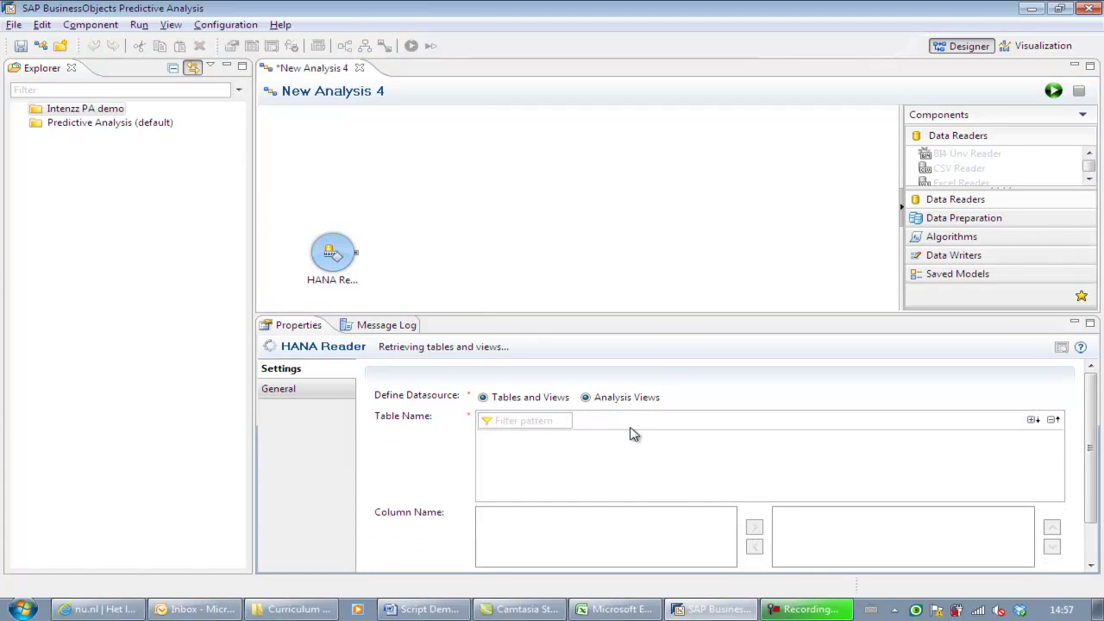
double_click(554, 436)
click(664, 484)
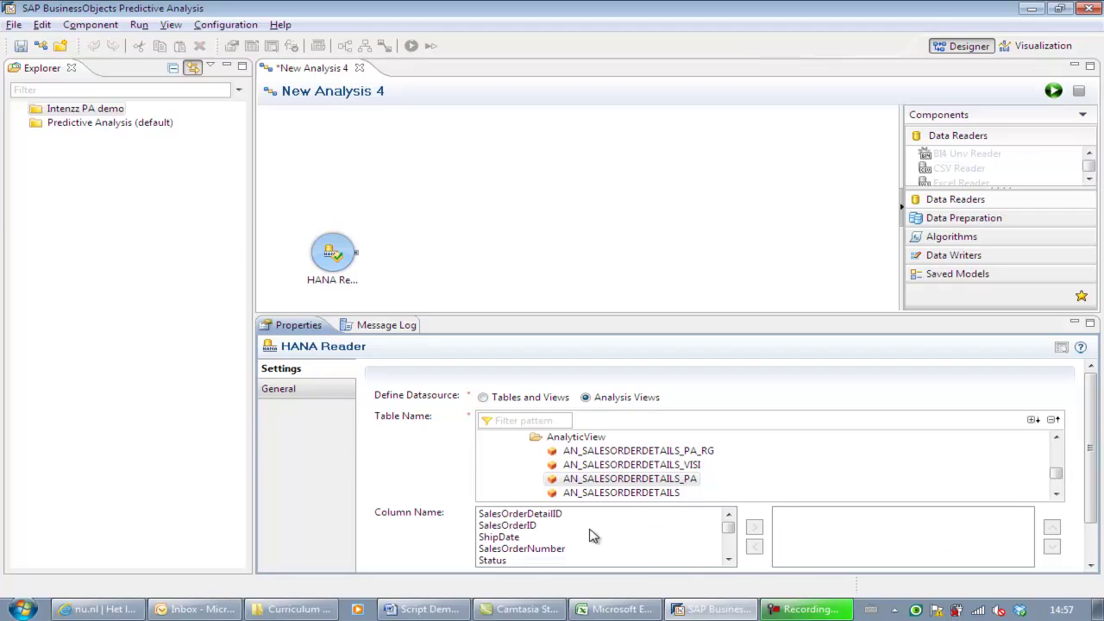
Include the CUSTOMER_ID, CUSTOMER_LAST_NAME and CUSTOMER_FIRST_NAME columns in the reader
click(727, 559)
click(727, 560)
click(727, 560)
click(728, 559)
click(728, 560)
click(727, 560)
click(728, 560)
click(727, 559)
click(727, 560)
click(537, 537)
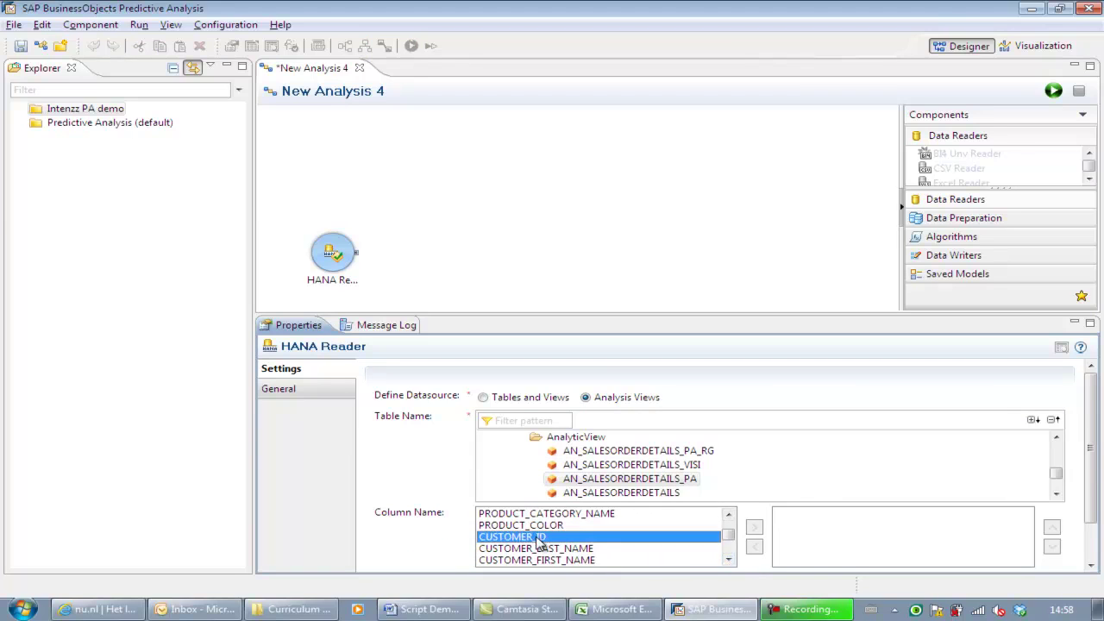
double_click(538, 538)
double_click(555, 538)
double_click(555, 538)
Include the GENDERCODE, AGE, MONTH and YEAR columns in the reader
click(728, 560)
click(727, 559)
click(728, 560)
click(728, 560)
click(728, 560)
click(728, 560)
double_click(555, 549)
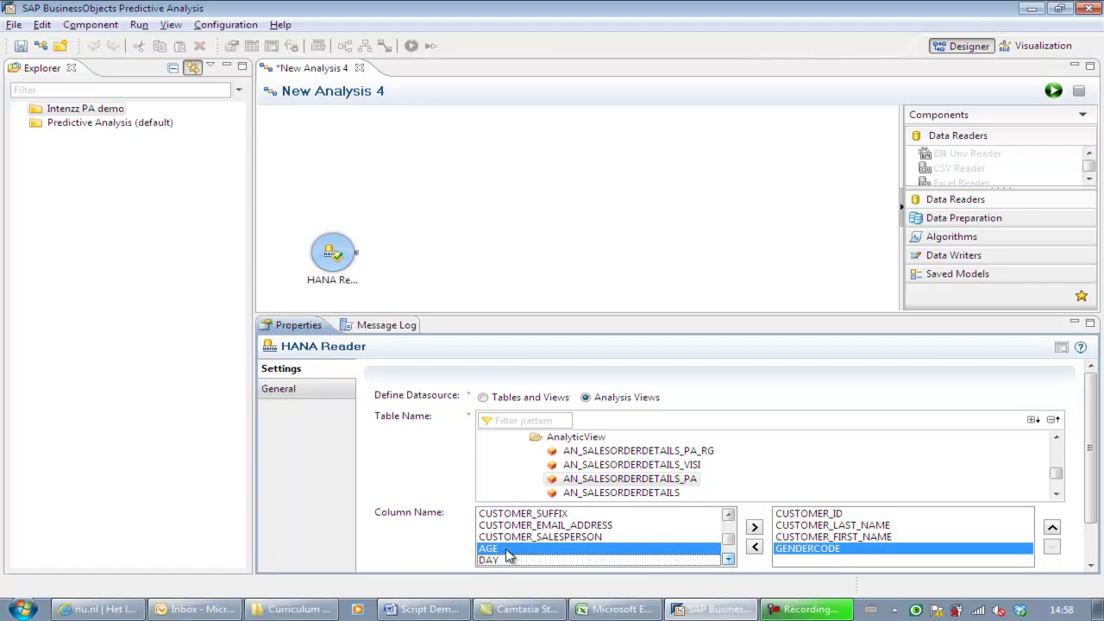
double_click(509, 550)
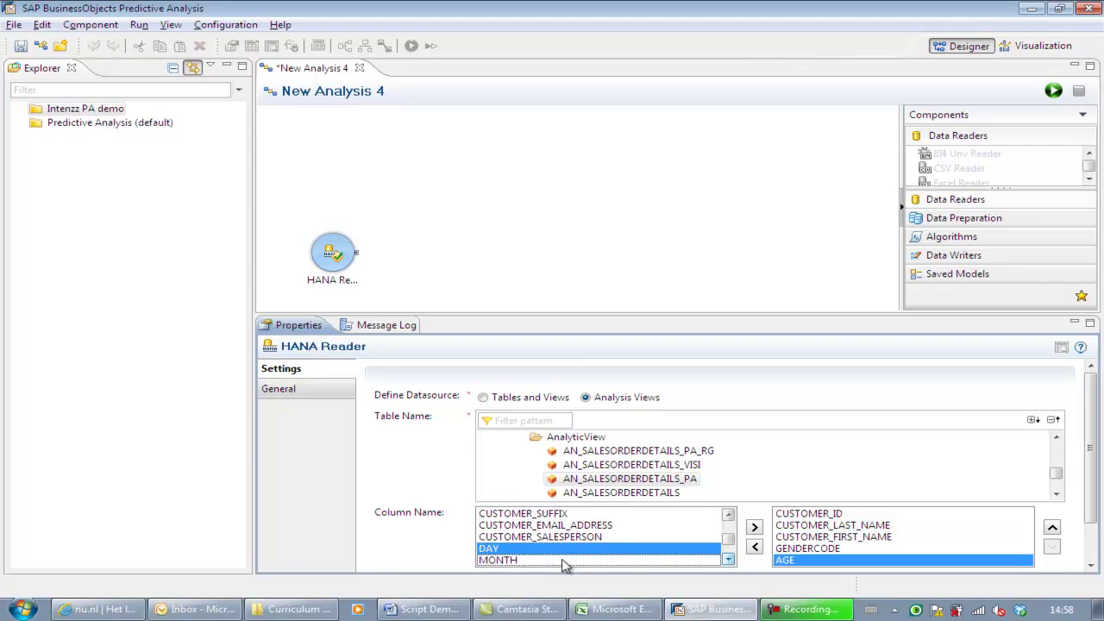
double_click(632, 560)
double_click(626, 549)
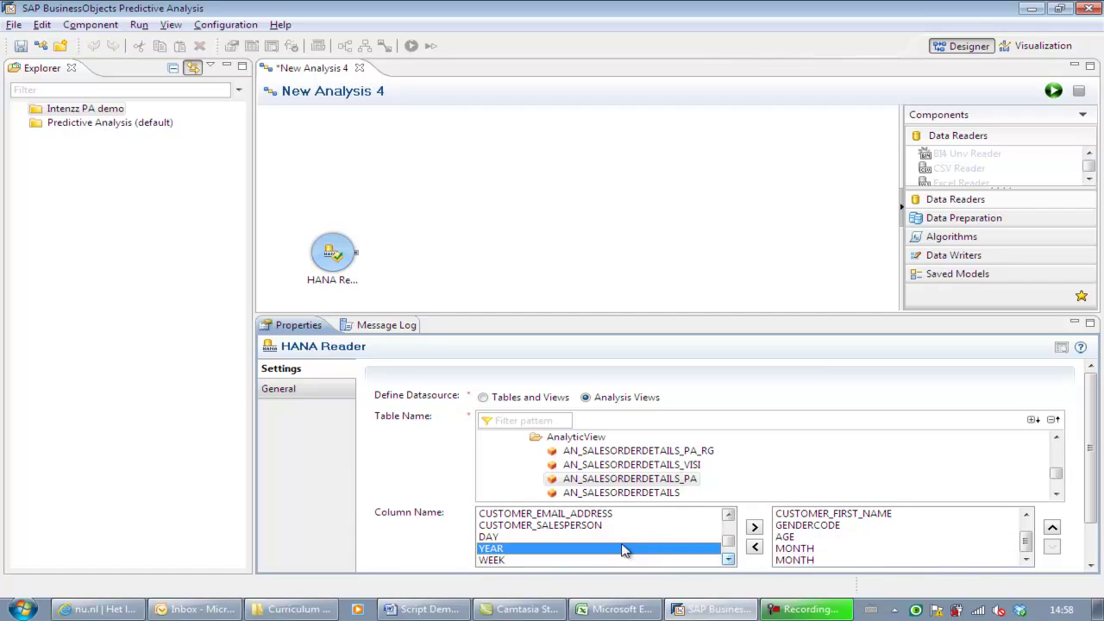
Include the TOTALREVENUE column in the reader
click(729, 560)
click(729, 561)
click(729, 561)
click(729, 561)
click(729, 560)
click(728, 560)
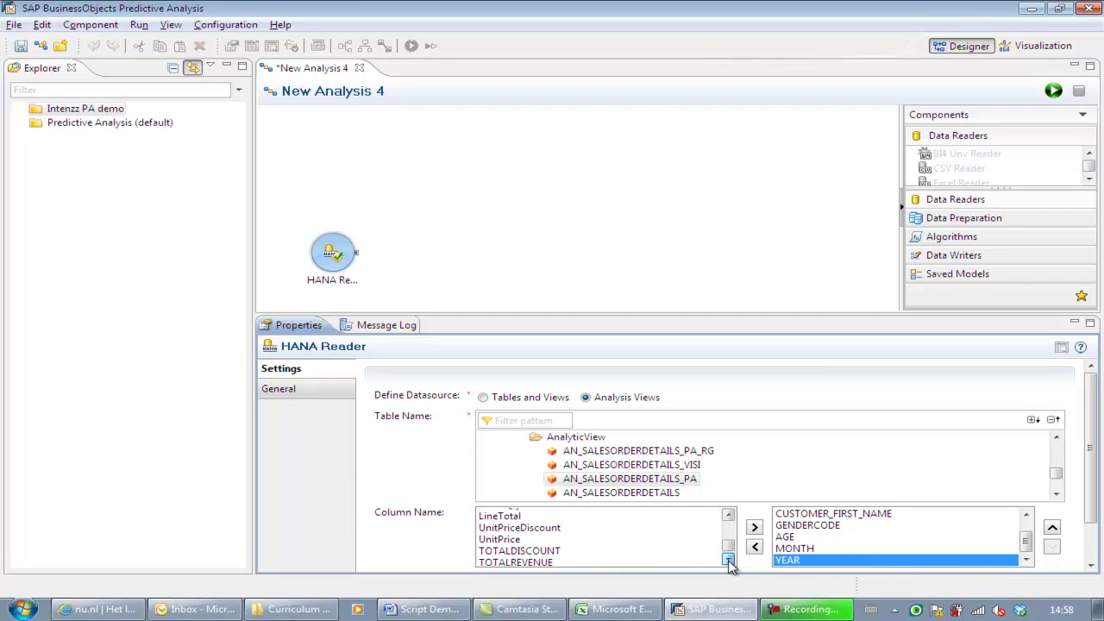
double_click(551, 562)
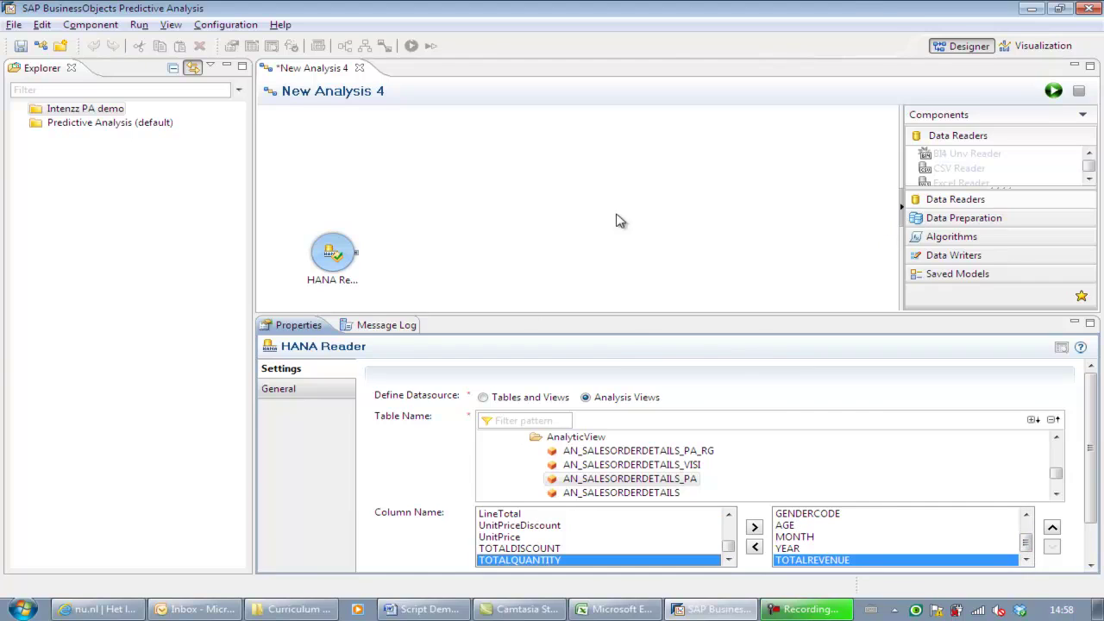
Save the analysis as 'Bicycles cluster' in Intenzz PA demo and show Data Preparation components
click(21, 47)
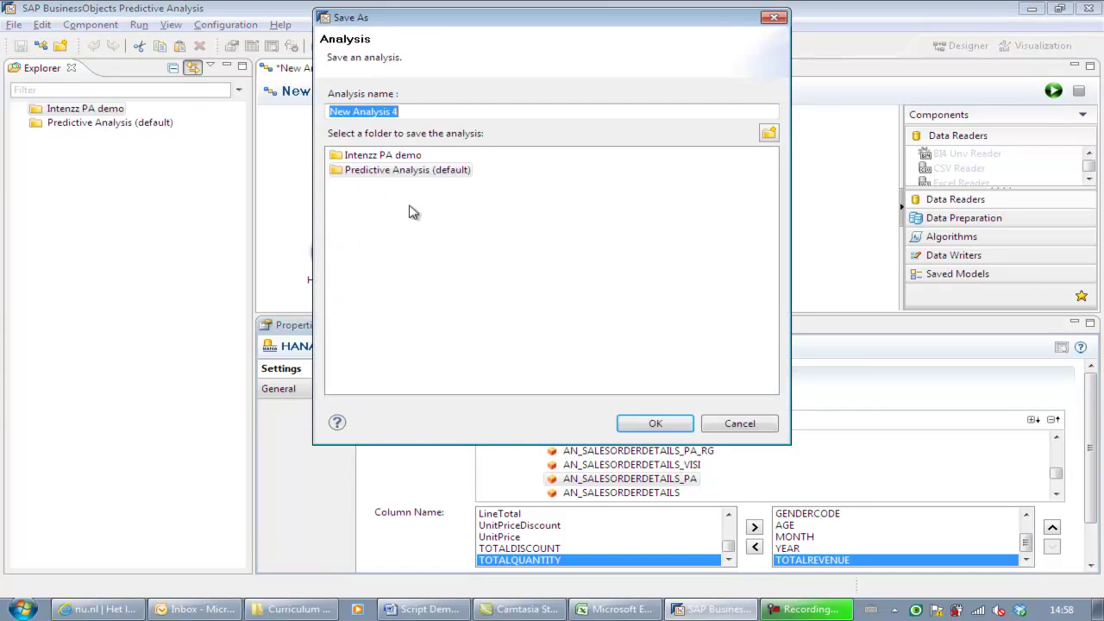
text(Bic)
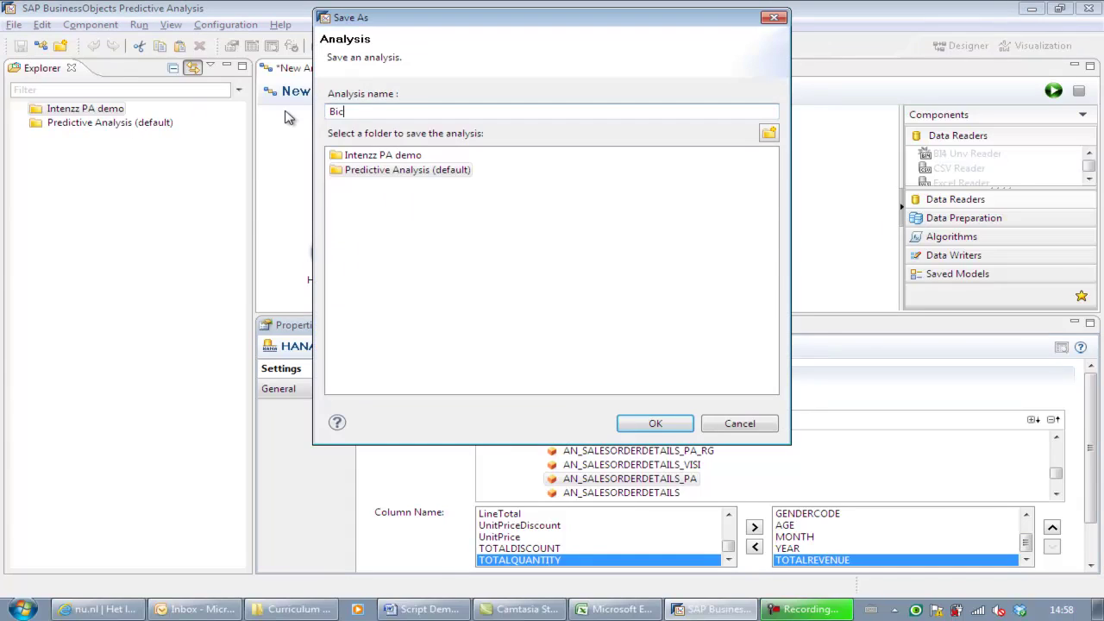
text(ycles cluster)
click(383, 154)
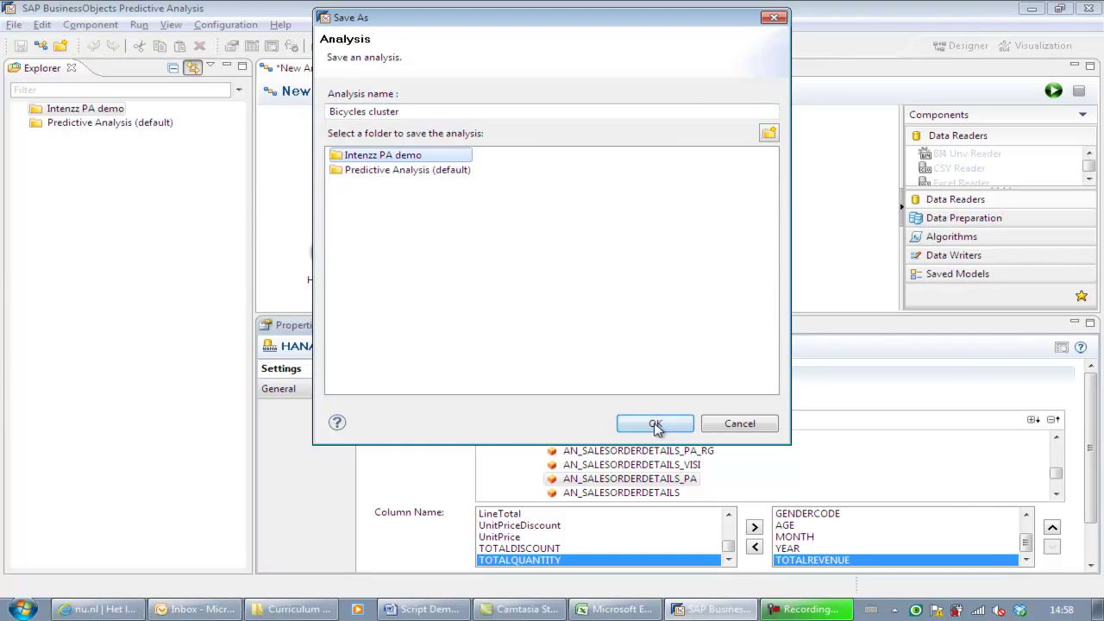
click(656, 424)
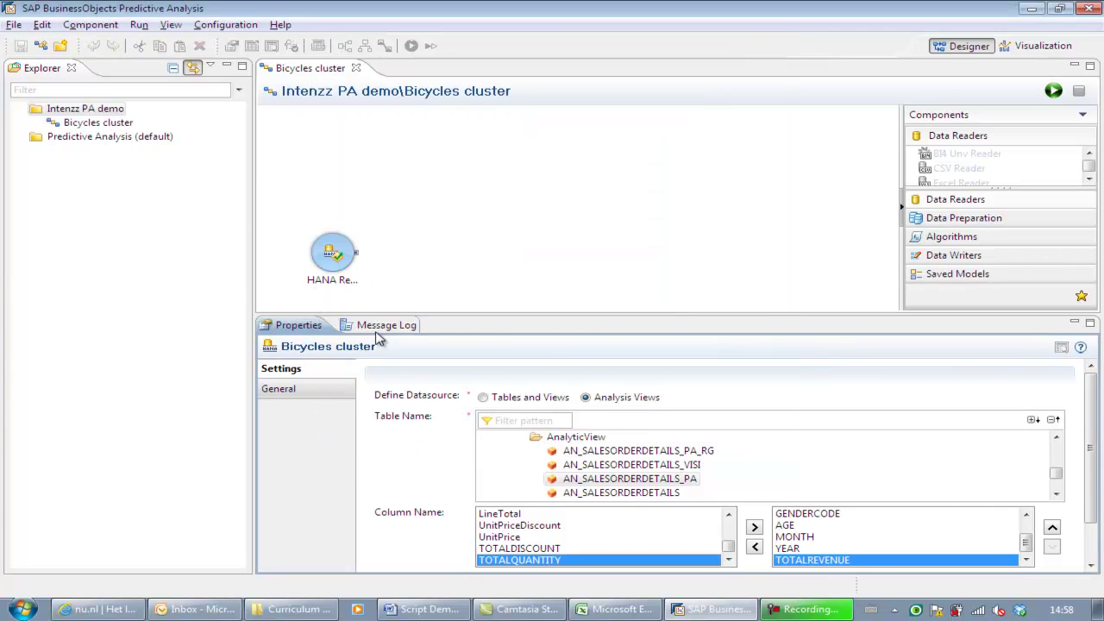
click(974, 219)
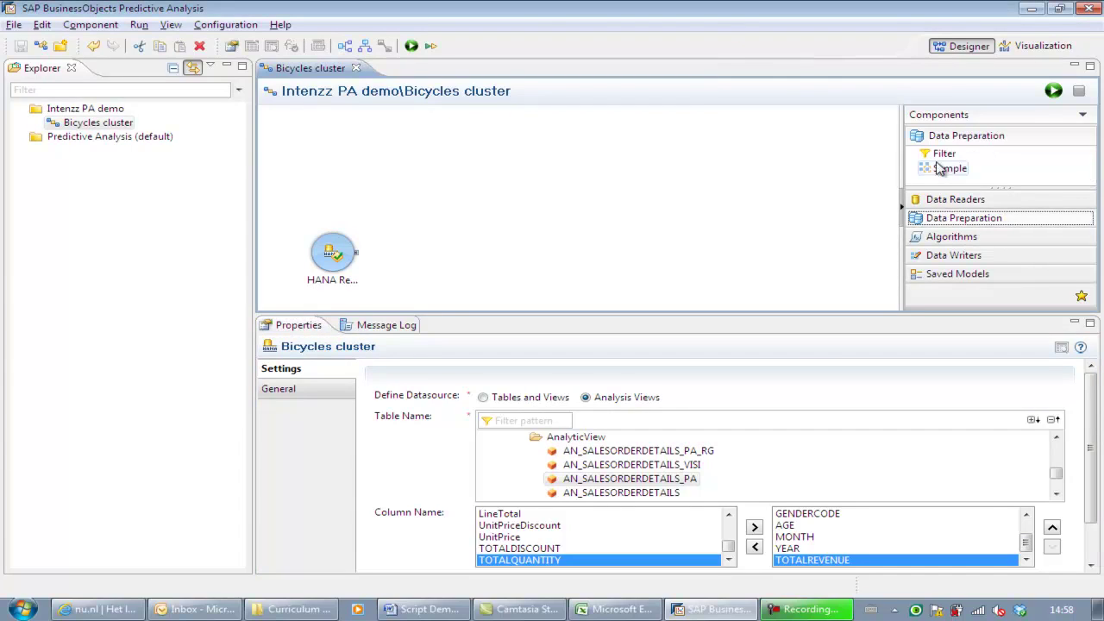
Add a Filter after the HANA Reader with MONTH and YEAR as selected columns
drag(944, 154, 496, 281)
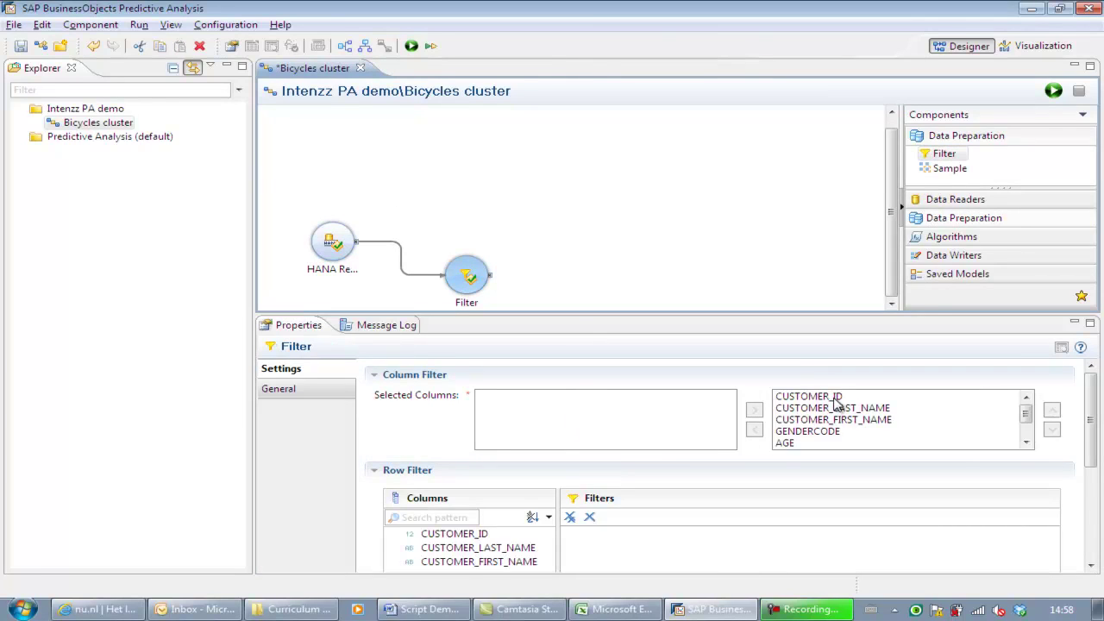
click(1026, 441)
click(1025, 441)
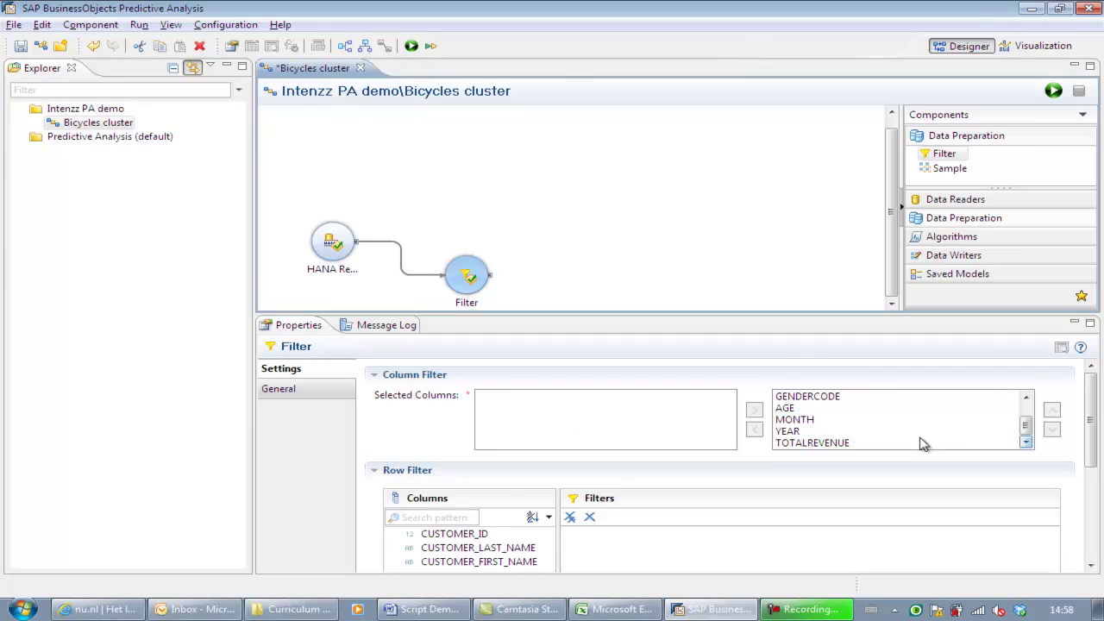
click(1026, 441)
double_click(802, 430)
double_click(795, 432)
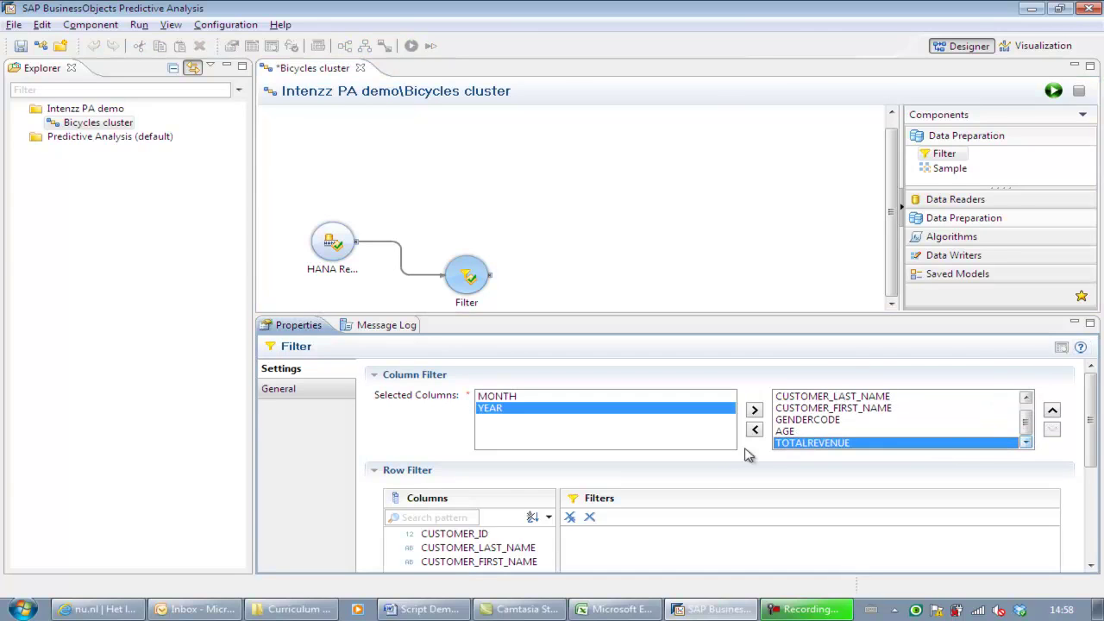
drag(1094, 465, 1095, 518)
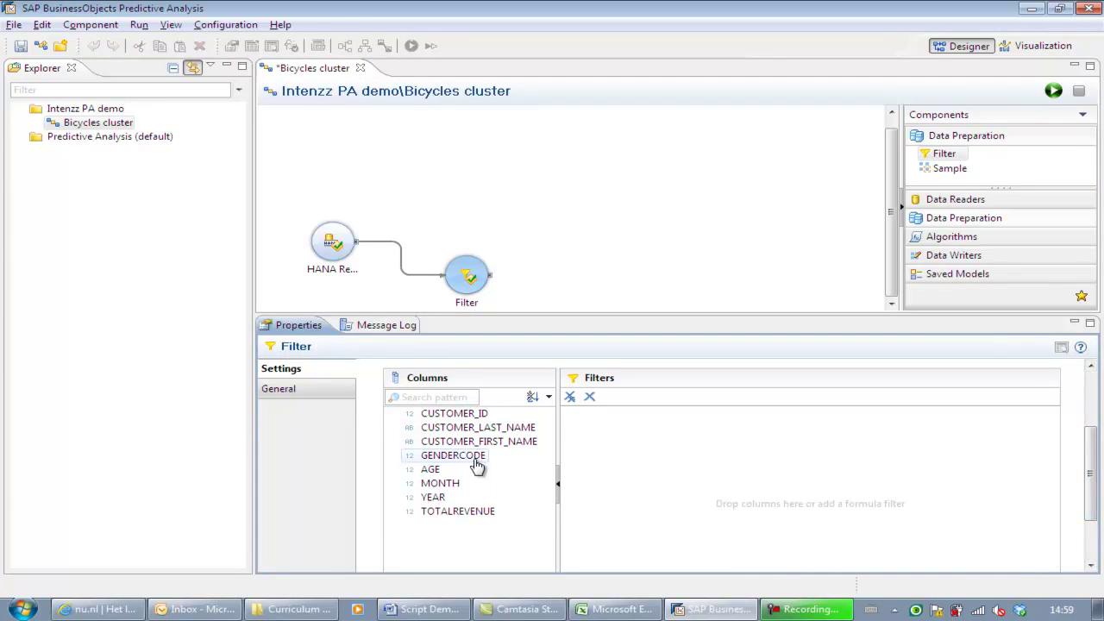
Add row filters YEAR Equal To 2010 and MONTH Between 9 and 11, then save
drag(436, 497, 638, 482)
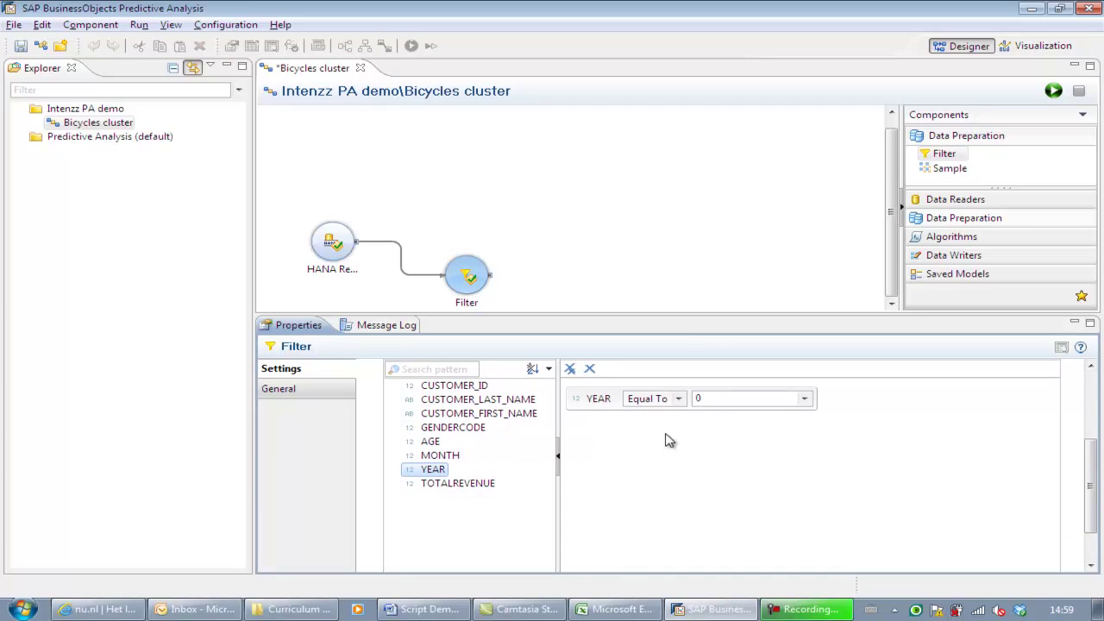
click(714, 403)
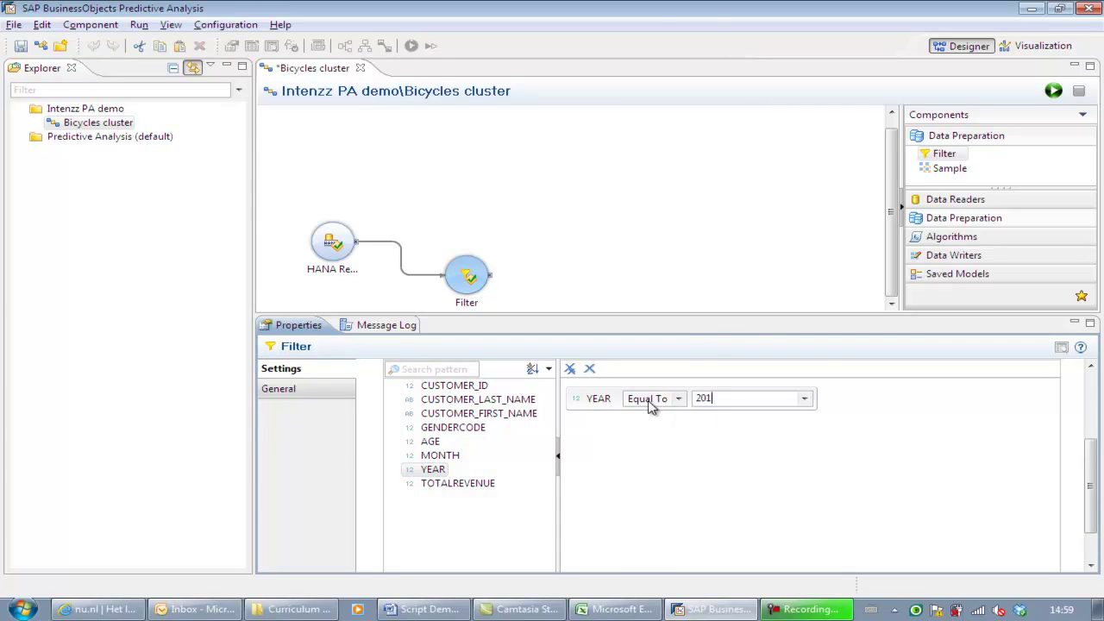
text(2010)
drag(439, 455, 633, 508)
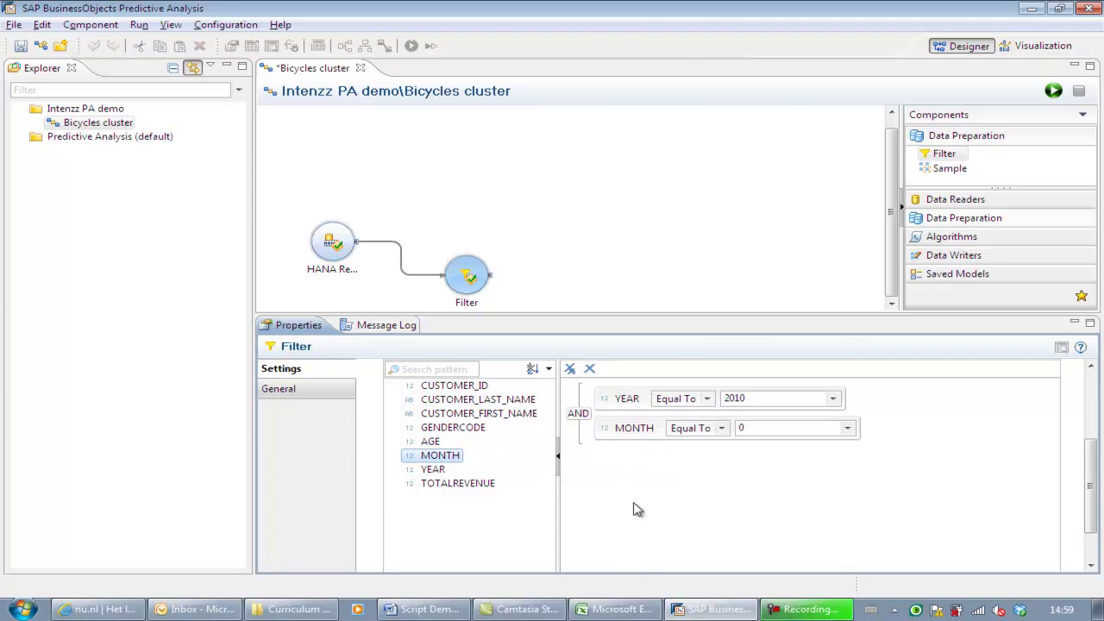
click(721, 428)
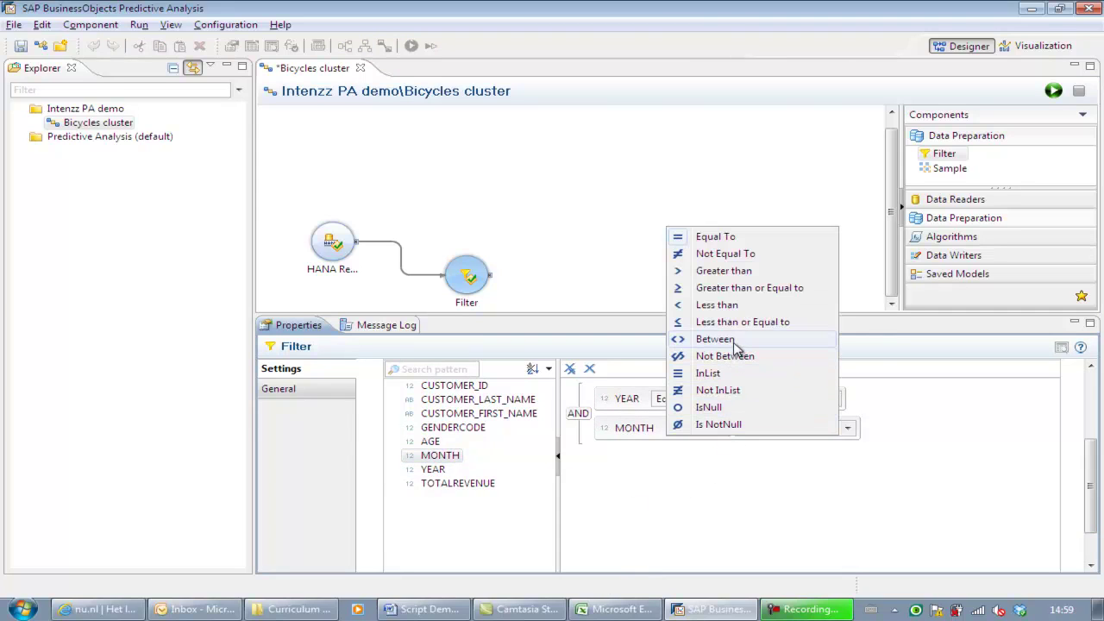
text(9)
key(Tab)
text(11)
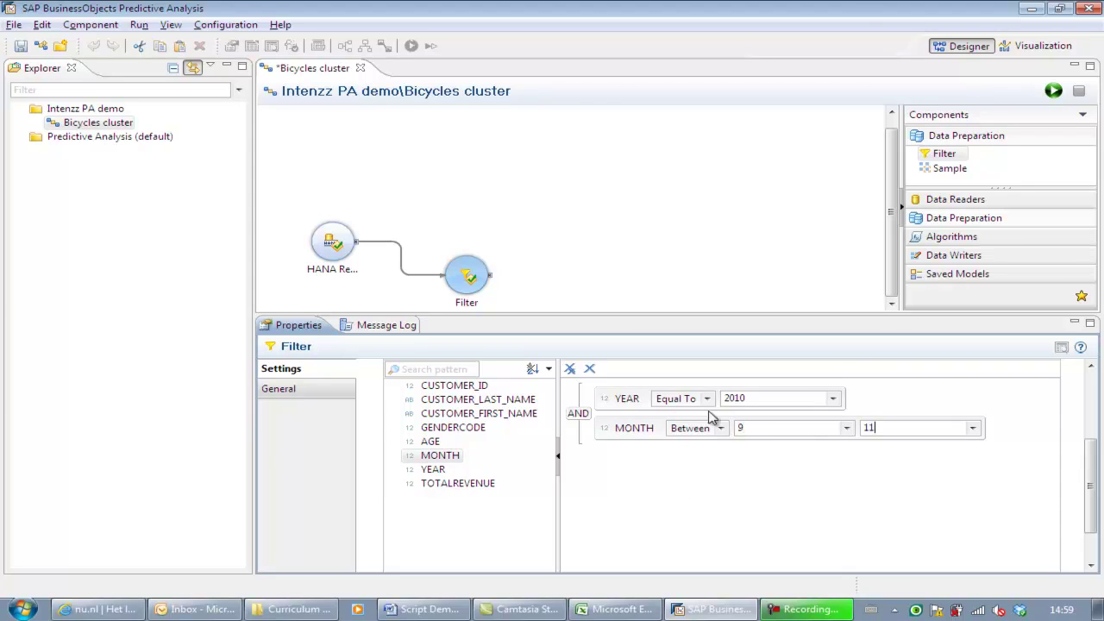
click(20, 47)
Run the HANA Reader and Filter process up to the Filter
mouse_move(473, 274)
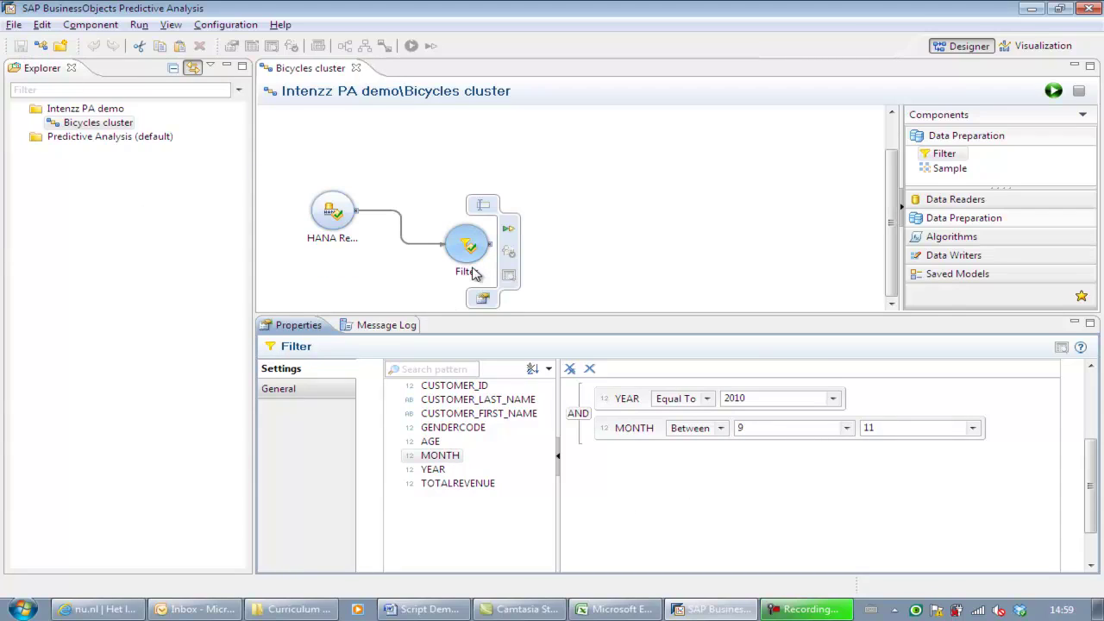
click(509, 231)
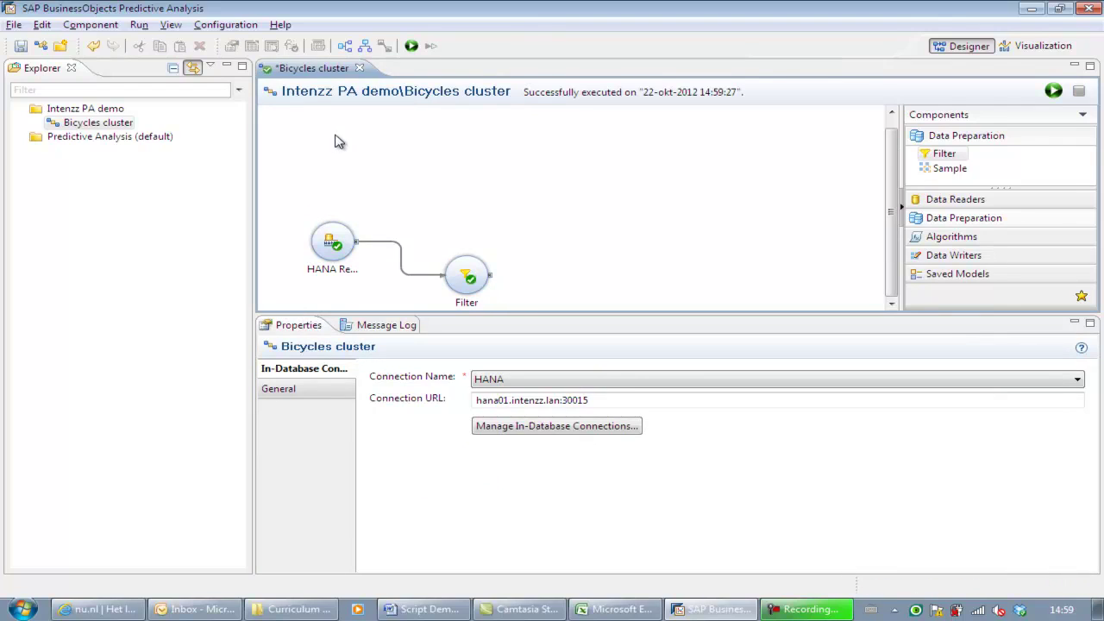
Show the filtered data as scatter plots and enlarge the AGE vs TOTALREVENUE plot
click(1047, 48)
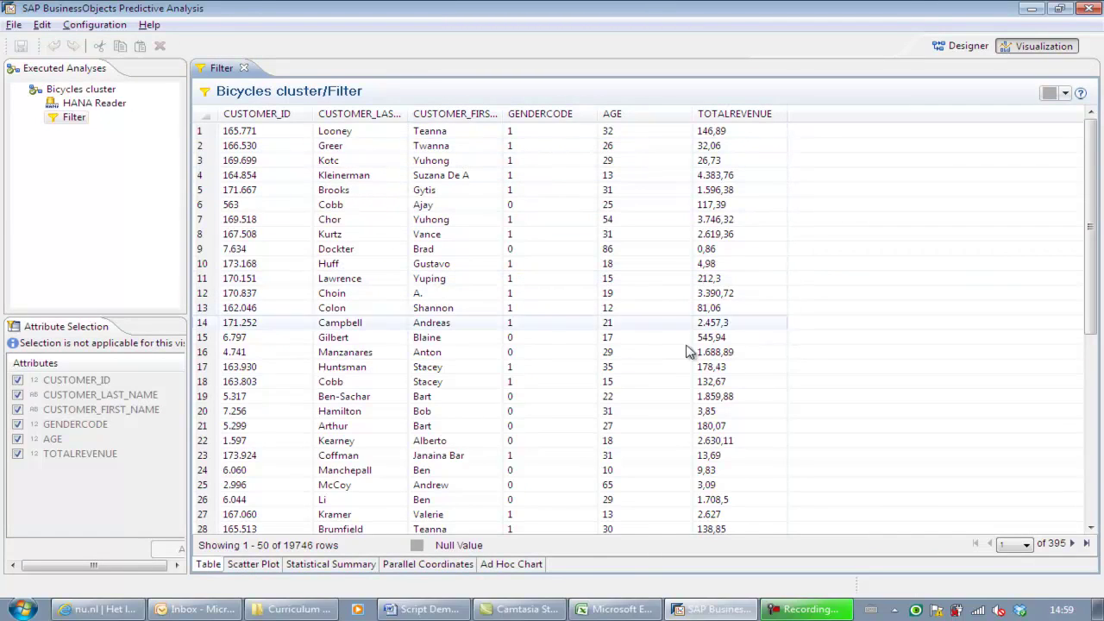
click(256, 564)
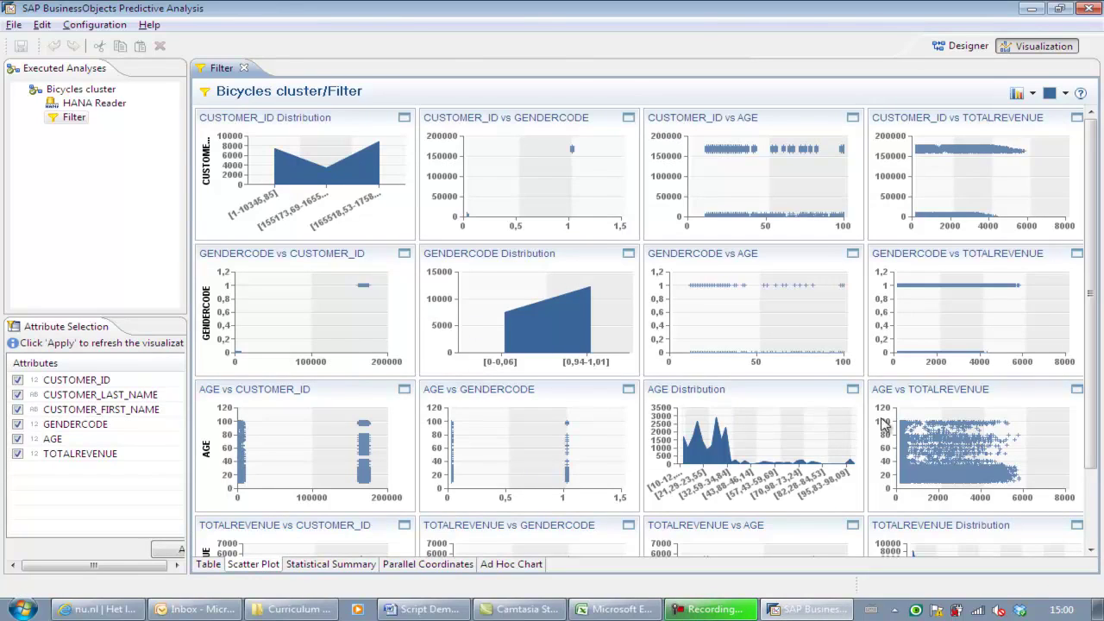
double_click(952, 441)
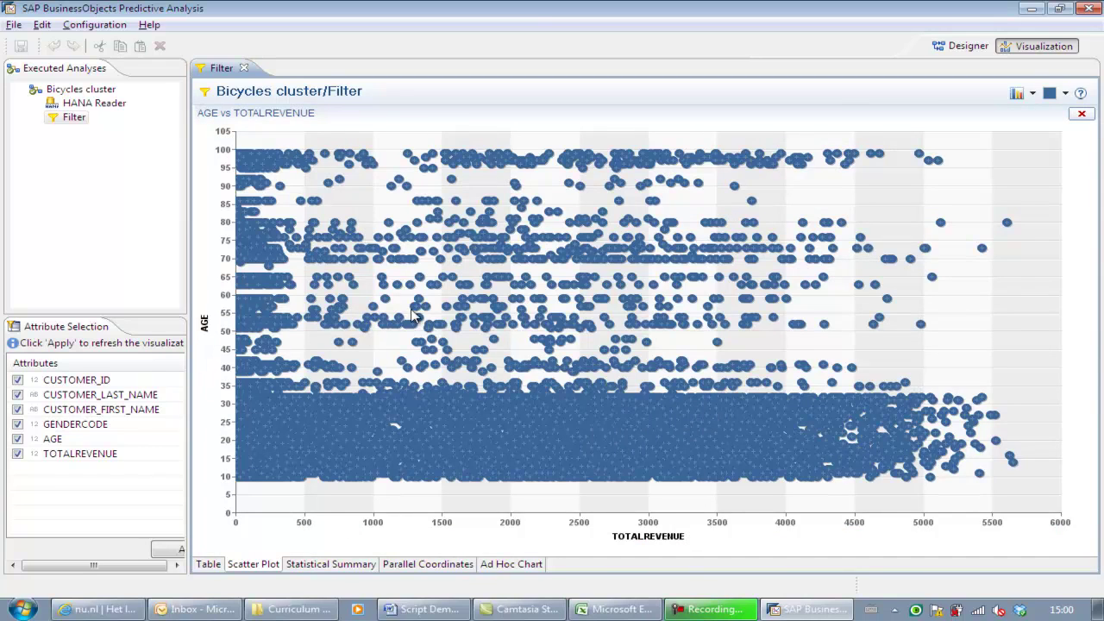
click(1082, 116)
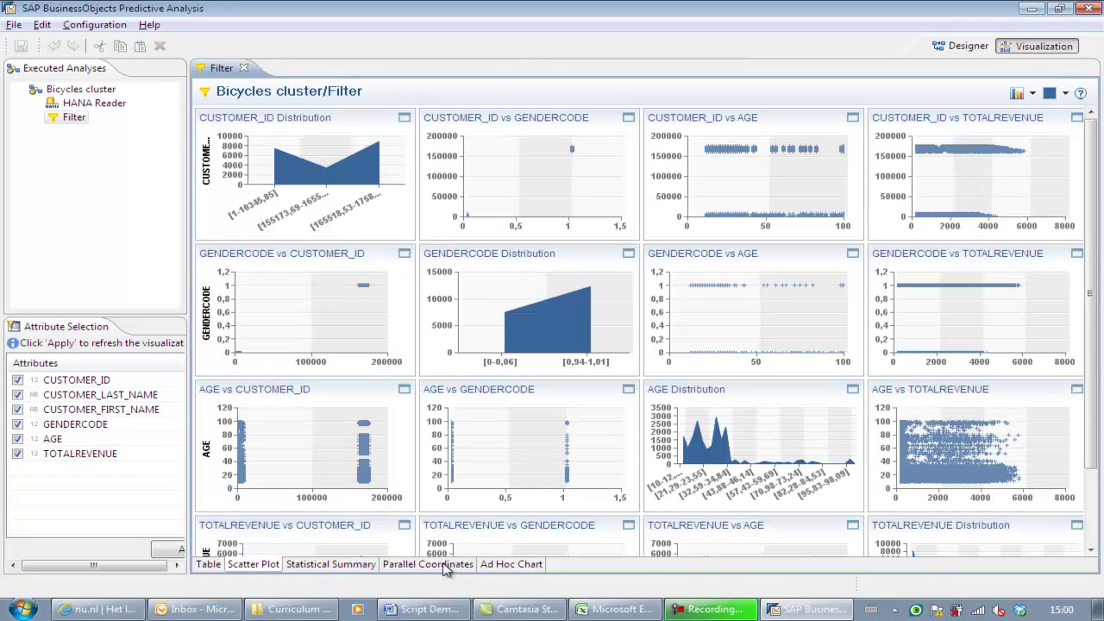
Review the Statistical Summary, then return to Designer and auto-arrange the nodes in one row
click(373, 565)
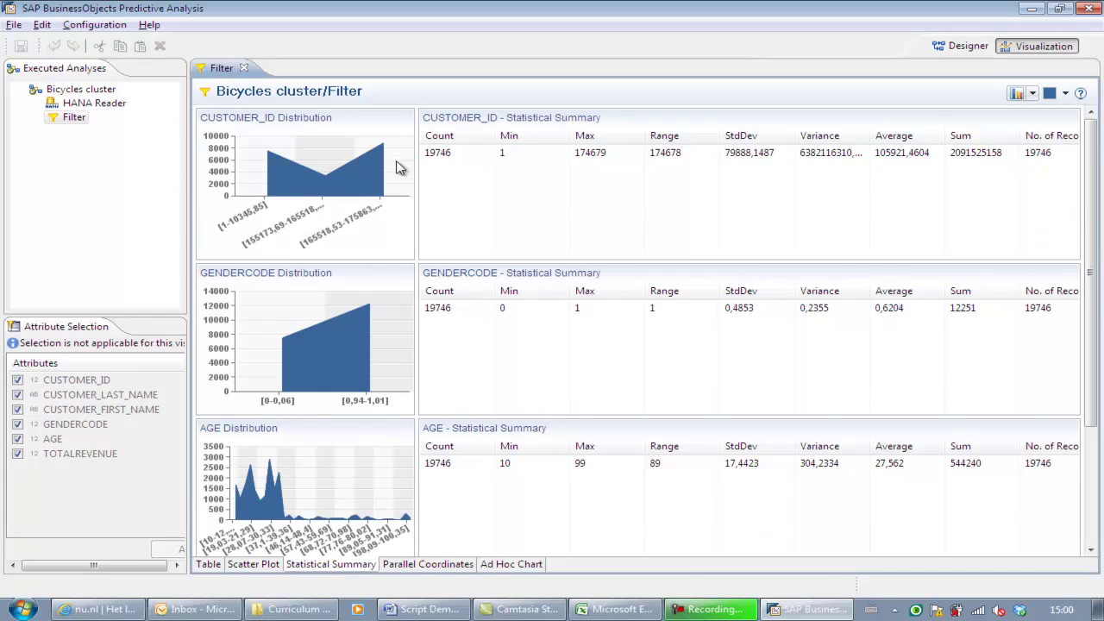
drag(1094, 284, 1097, 427)
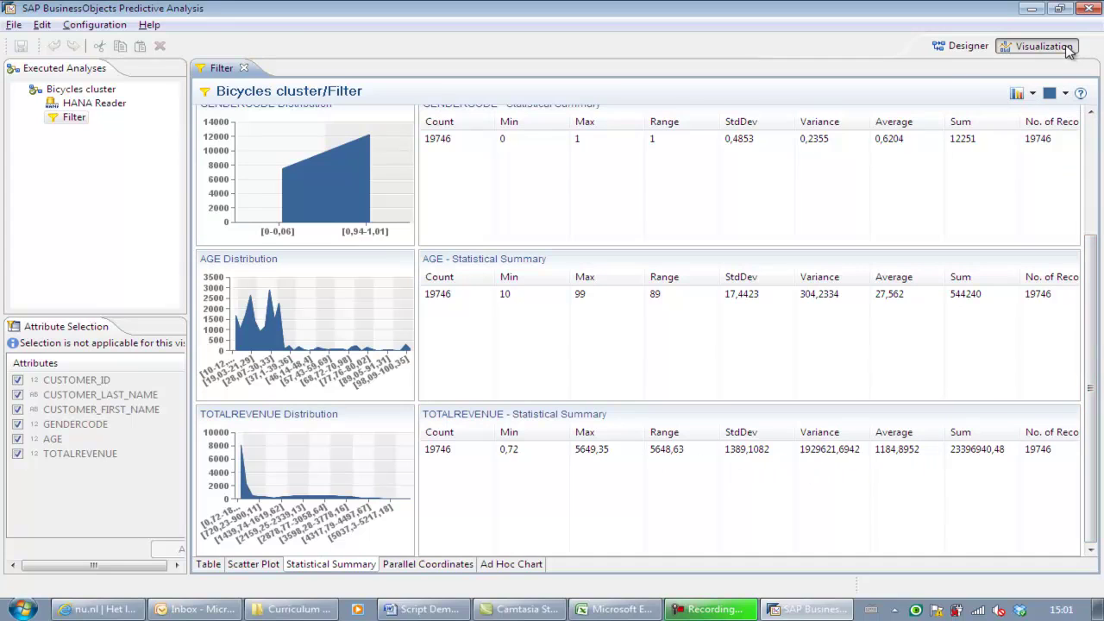
click(966, 47)
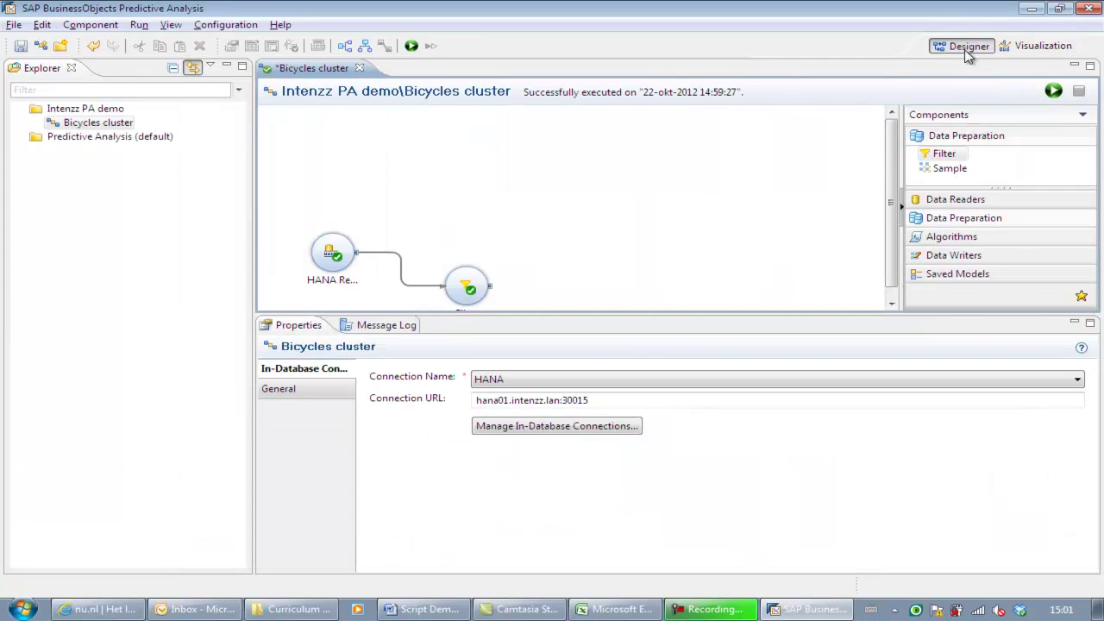
click(345, 48)
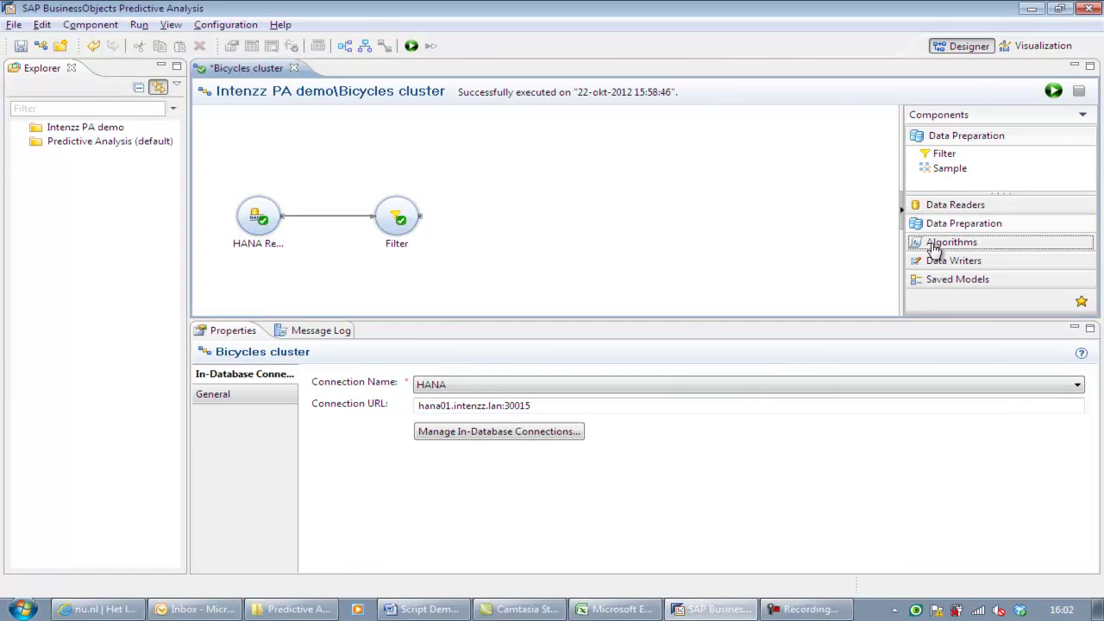
Add a HANA K-Means component from Algorithms > Clustering linked after the Filter
click(935, 245)
click(920, 157)
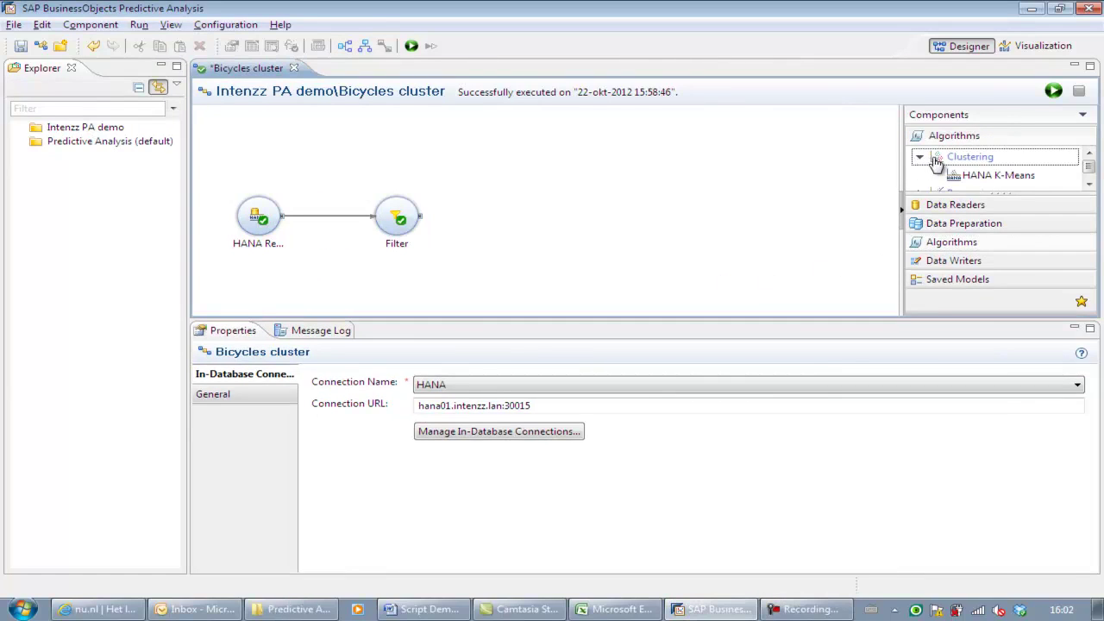
drag(975, 173, 550, 258)
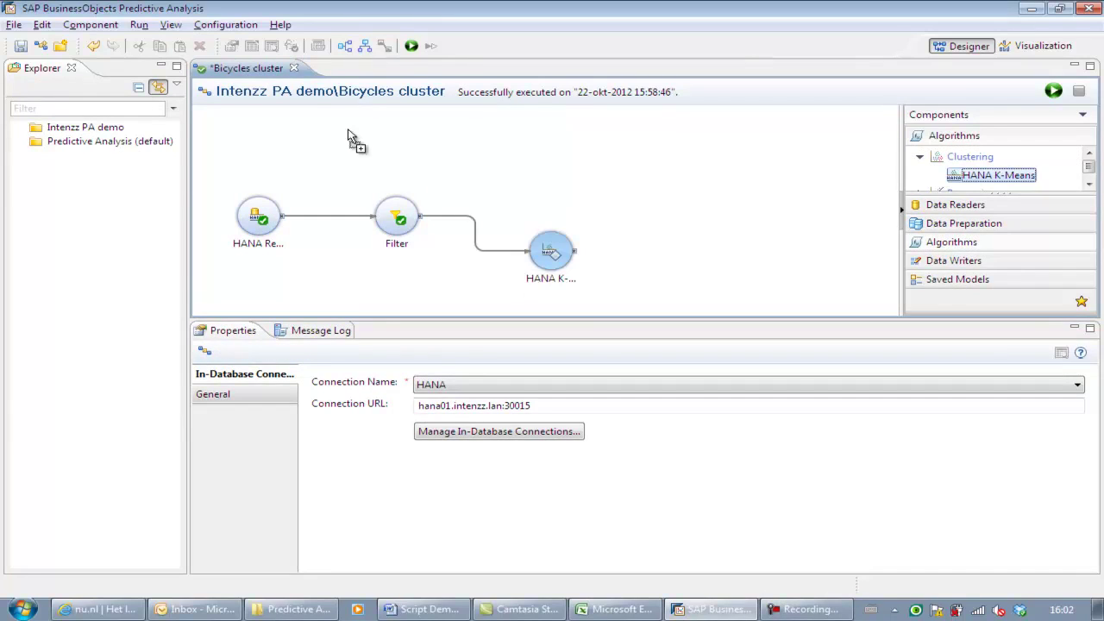
Cluster on GENDERCODE, AGE and TOTALREVENUE into 4 clusters named ClusterNumber, then save
click(363, 46)
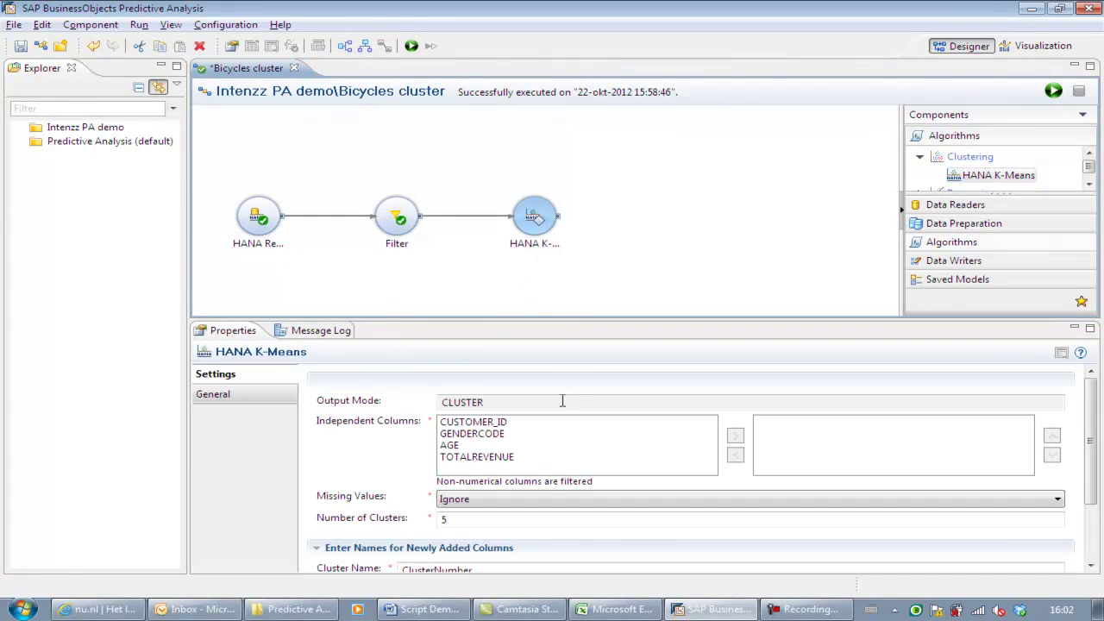
double_click(488, 435)
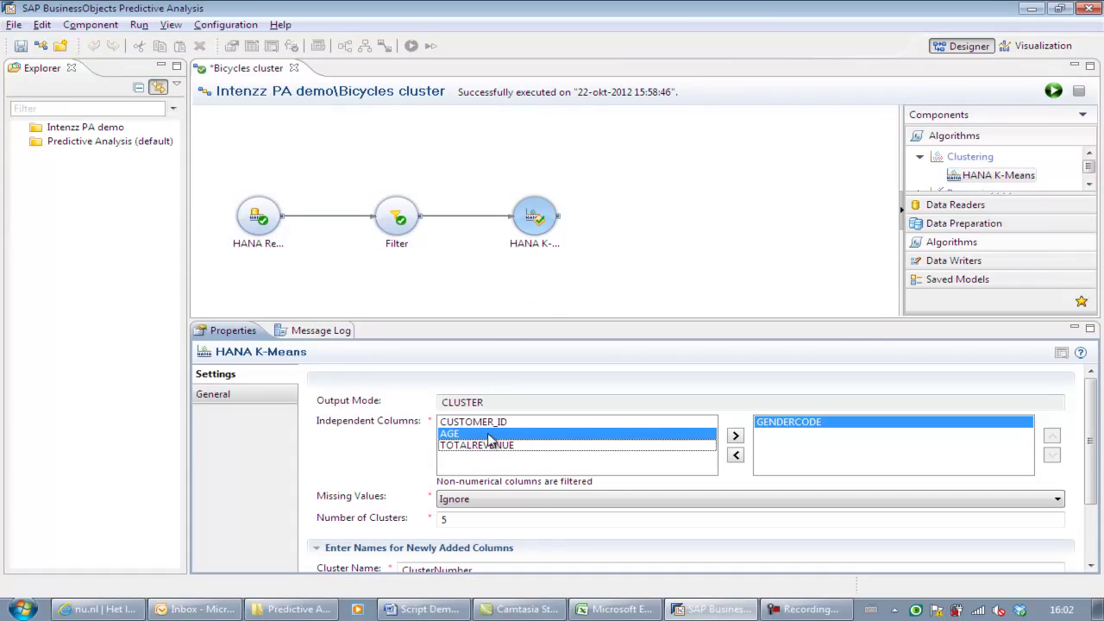
double_click(477, 438)
double_click(515, 433)
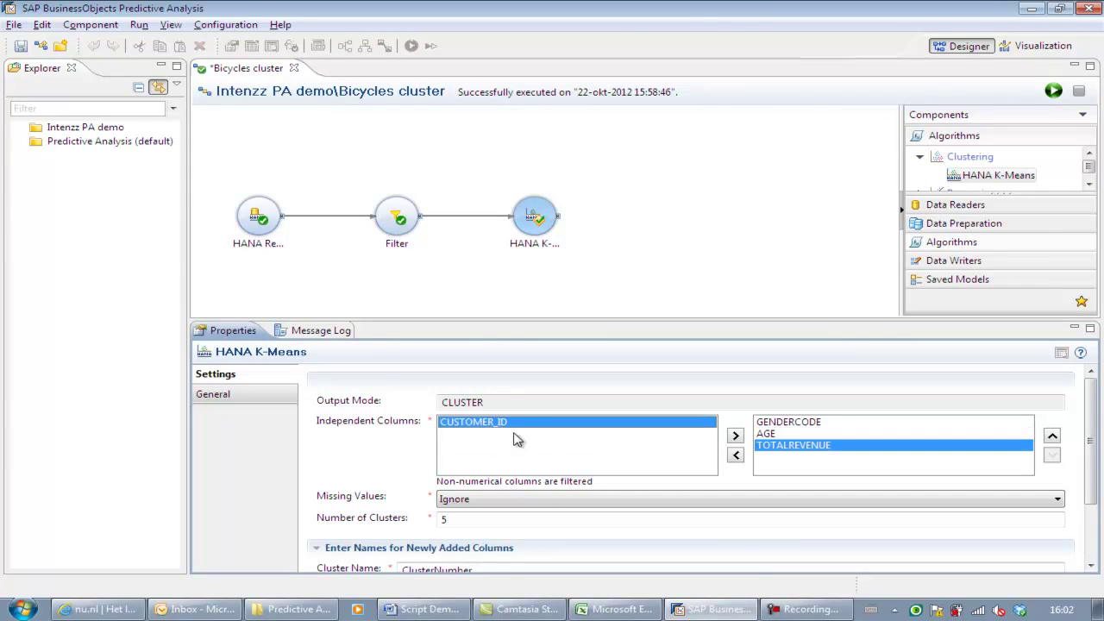
drag(509, 520, 436, 520)
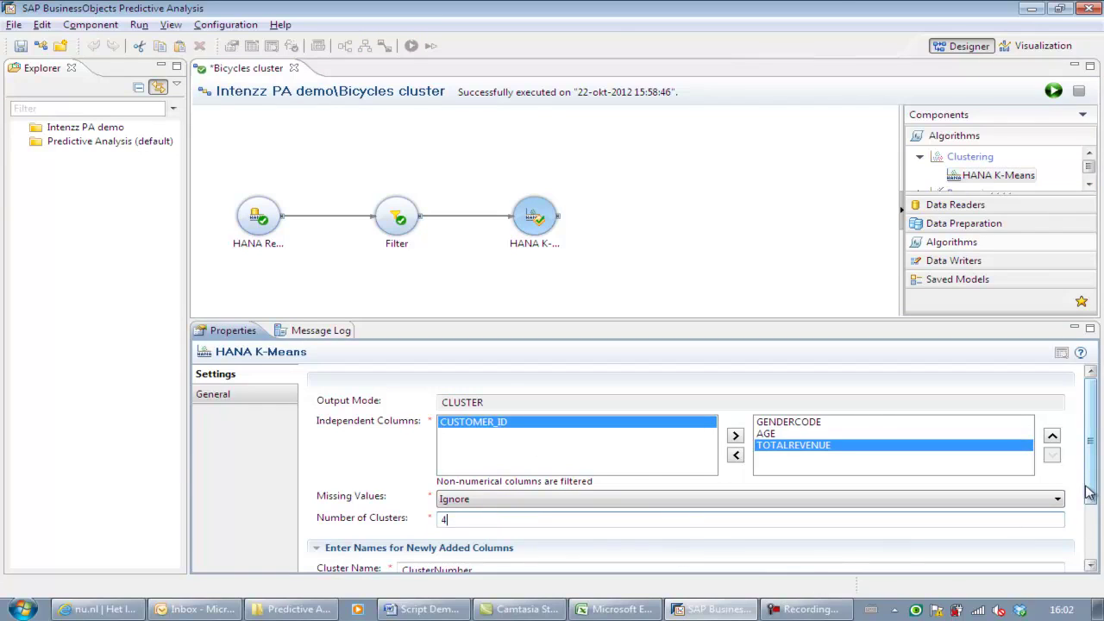
scroll(1084, 526, down, 2)
drag(503, 512, 384, 536)
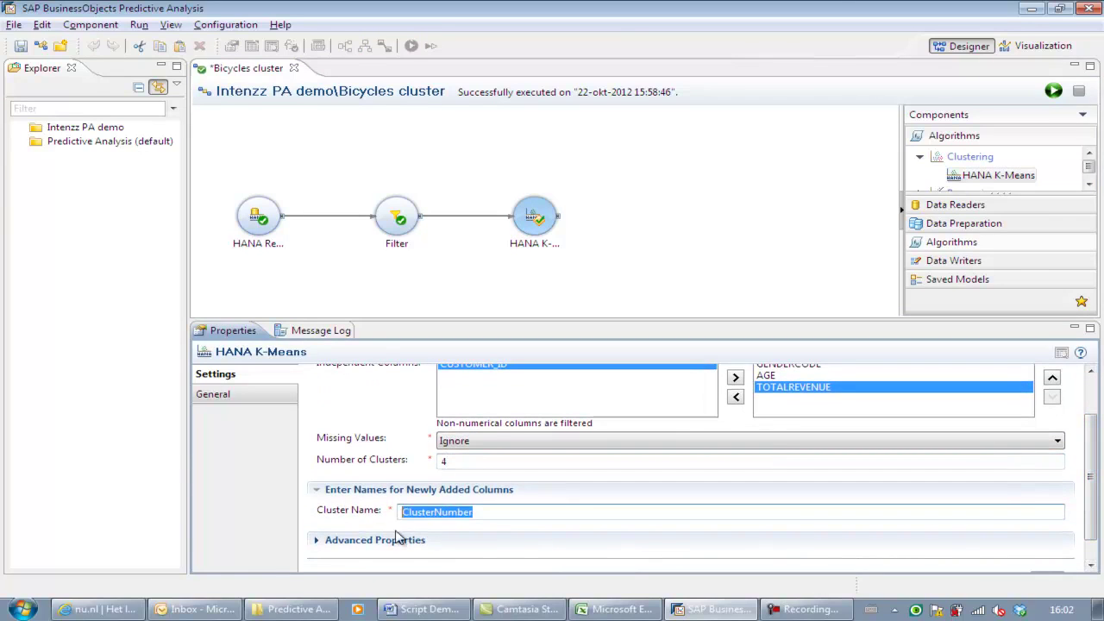
click(488, 513)
click(20, 47)
Run the process up to HANA K-Means and view the ClusterNumber results table
mouse_move(535, 224)
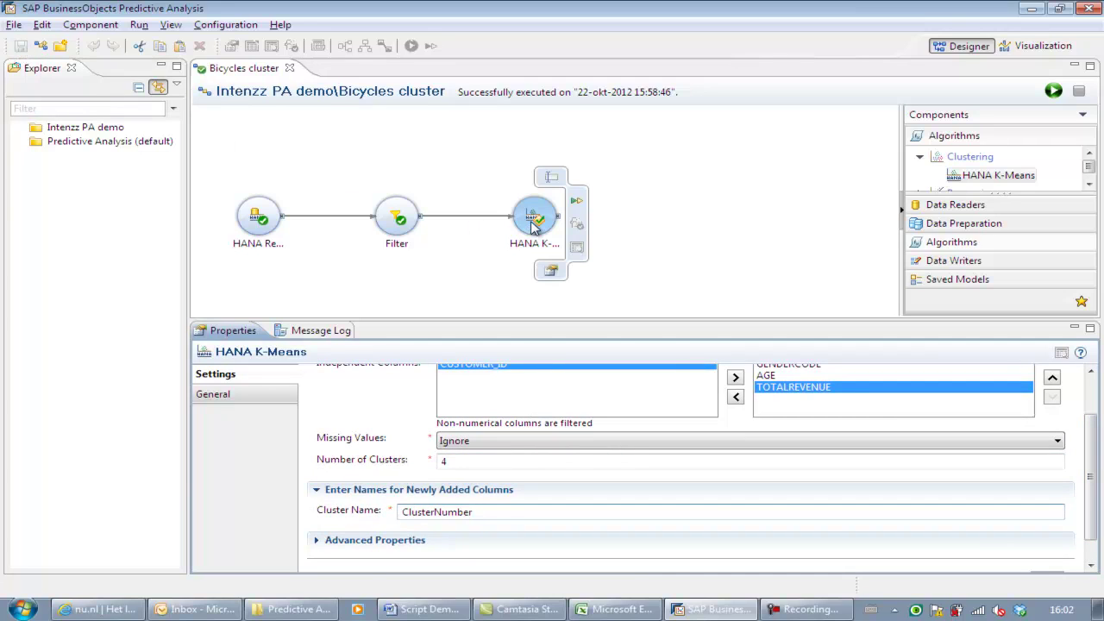
click(576, 201)
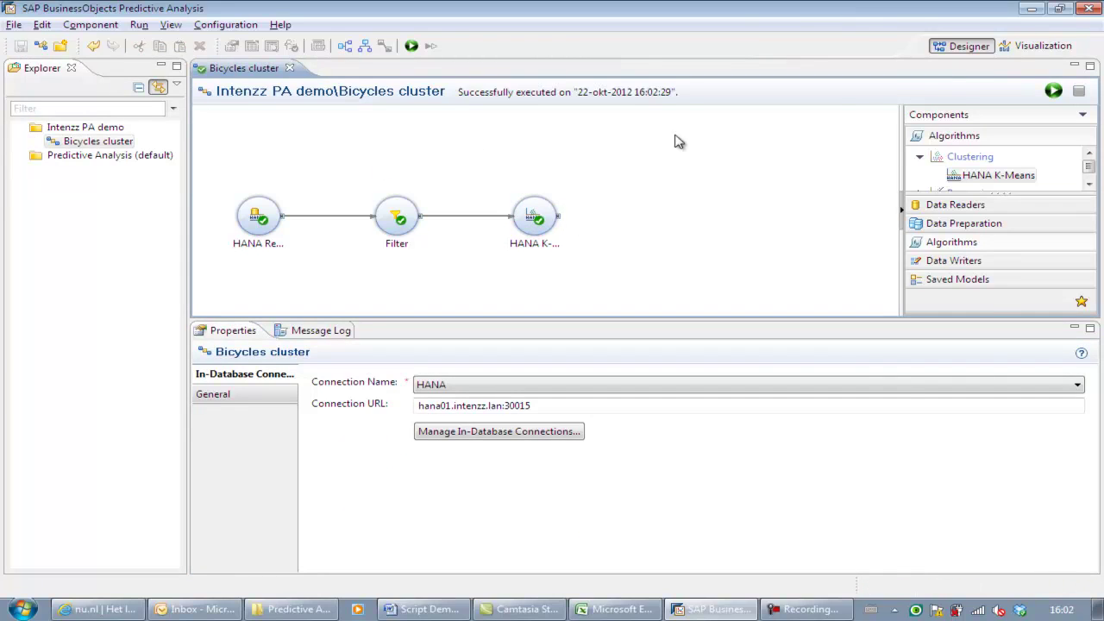
click(1027, 48)
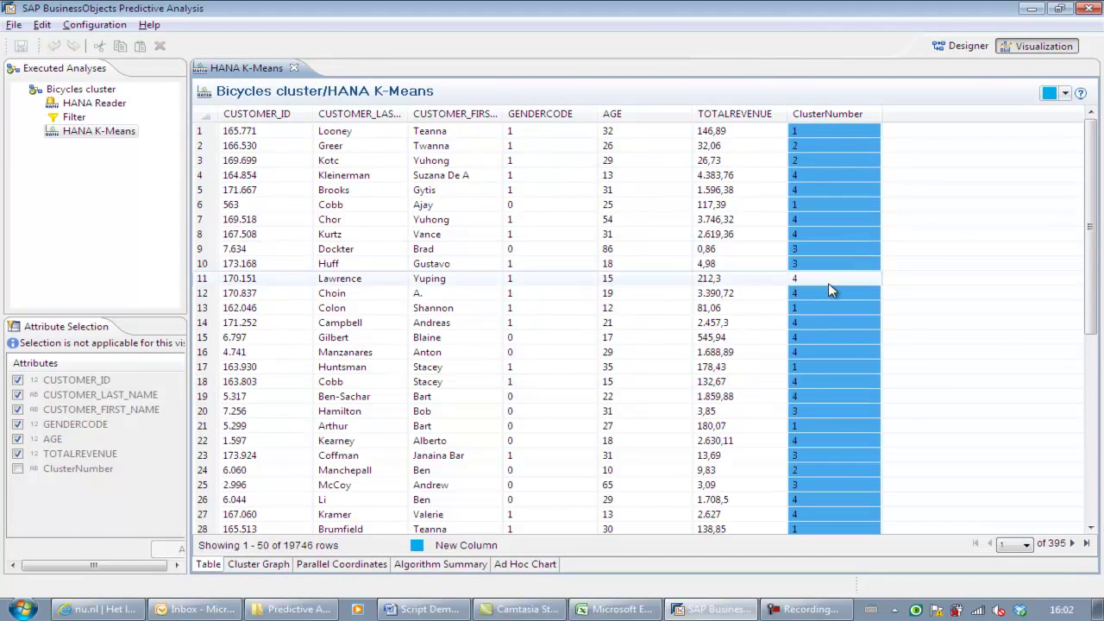
Open the Cluster Graph showing cluster sizes and the GENDERCODE comparison chart
click(250, 565)
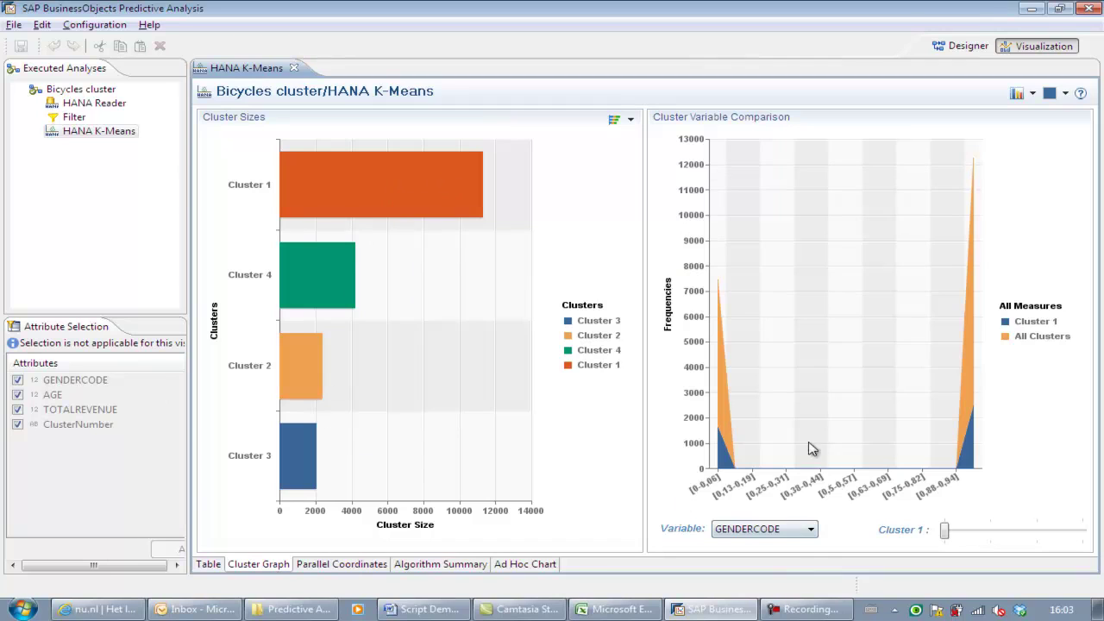
Compare AGE for Clusters 2 and 3 against all clusters, then view parallel coordinates
click(811, 531)
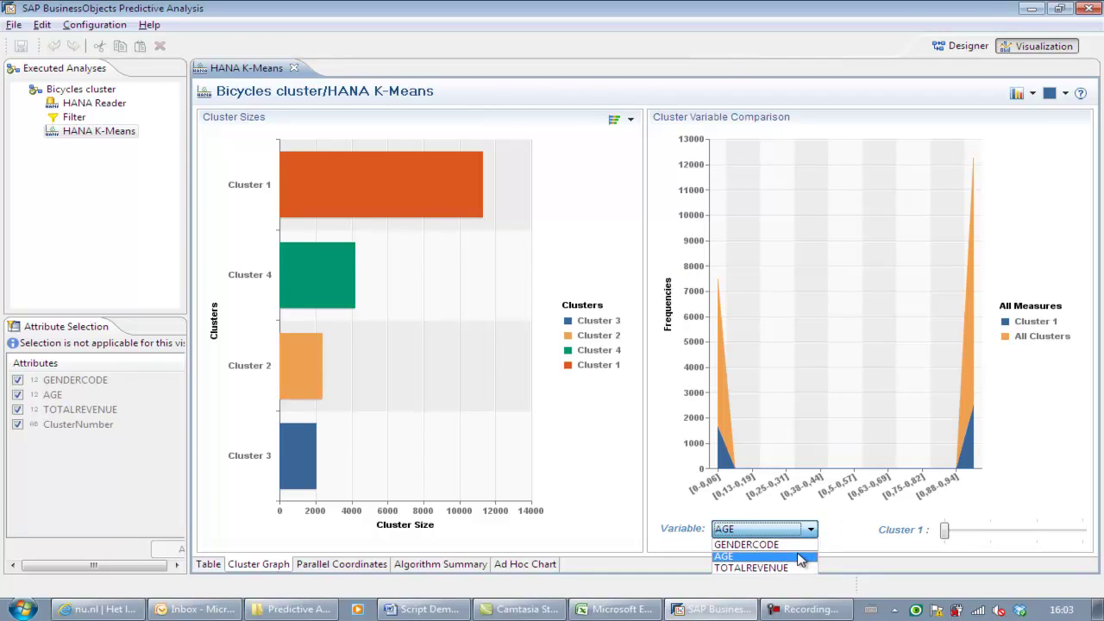
click(801, 557)
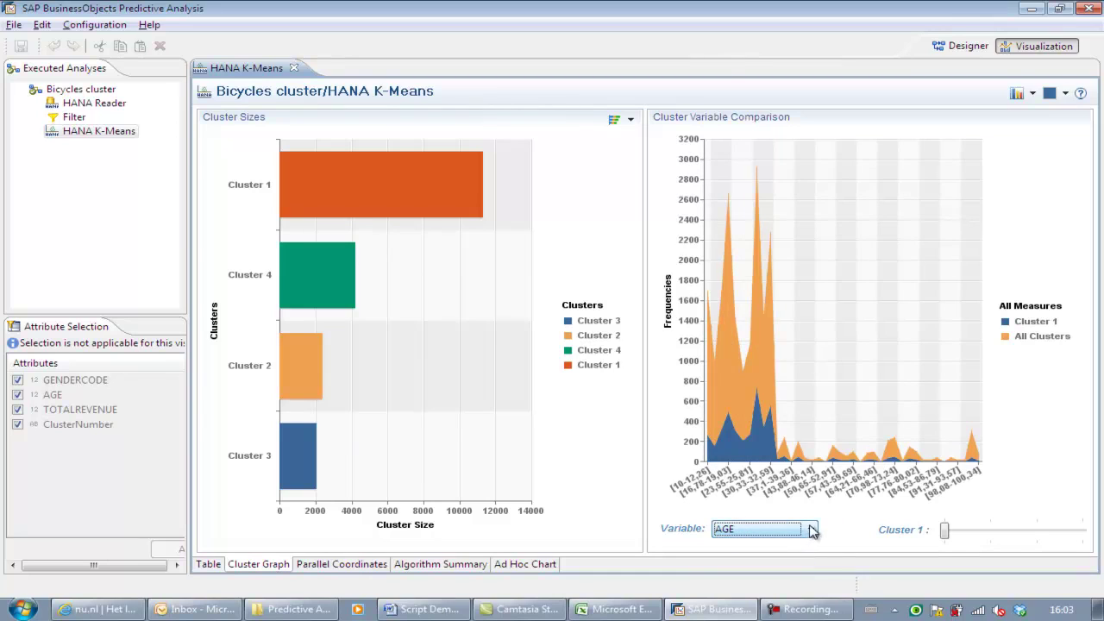
click(957, 533)
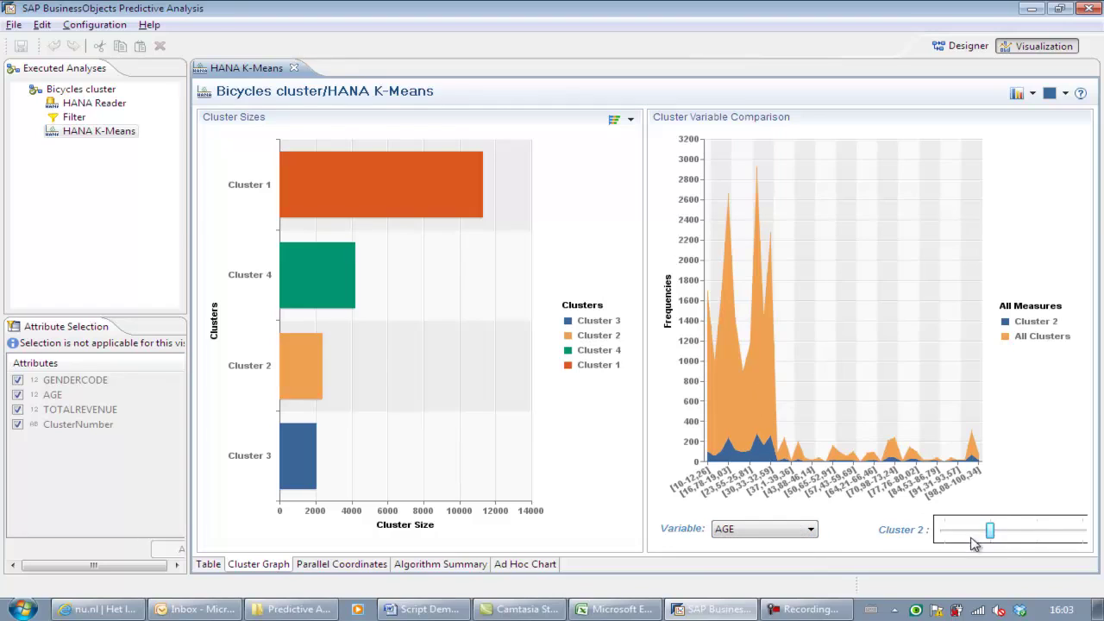
click(1003, 534)
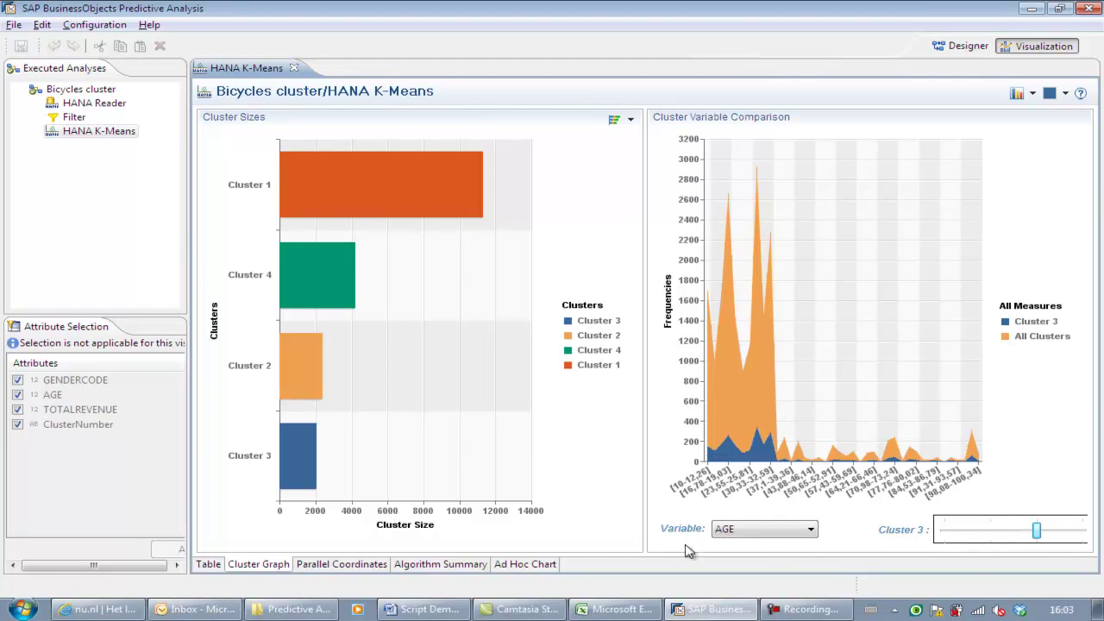
click(356, 564)
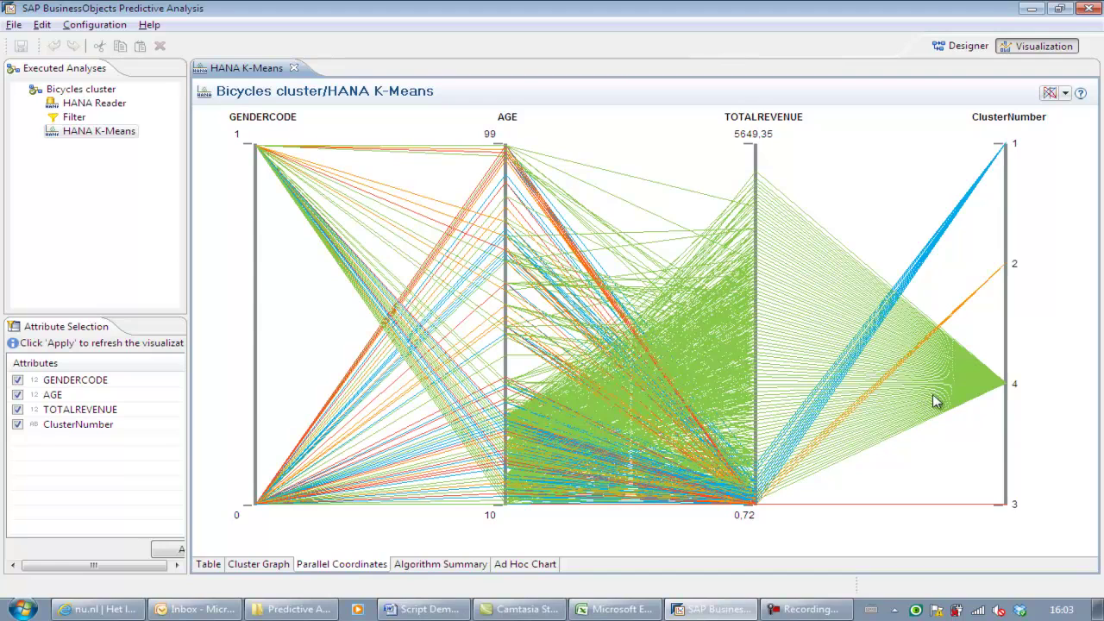
Open the clustering algorithm summary, then return to the Designer view of the workflow
click(450, 561)
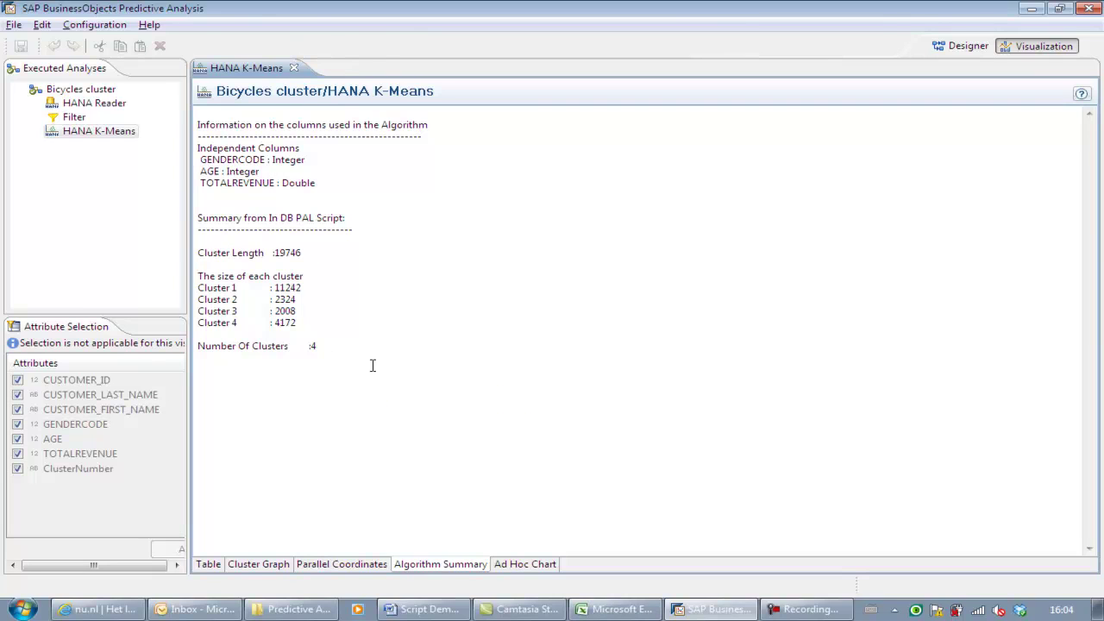
click(966, 46)
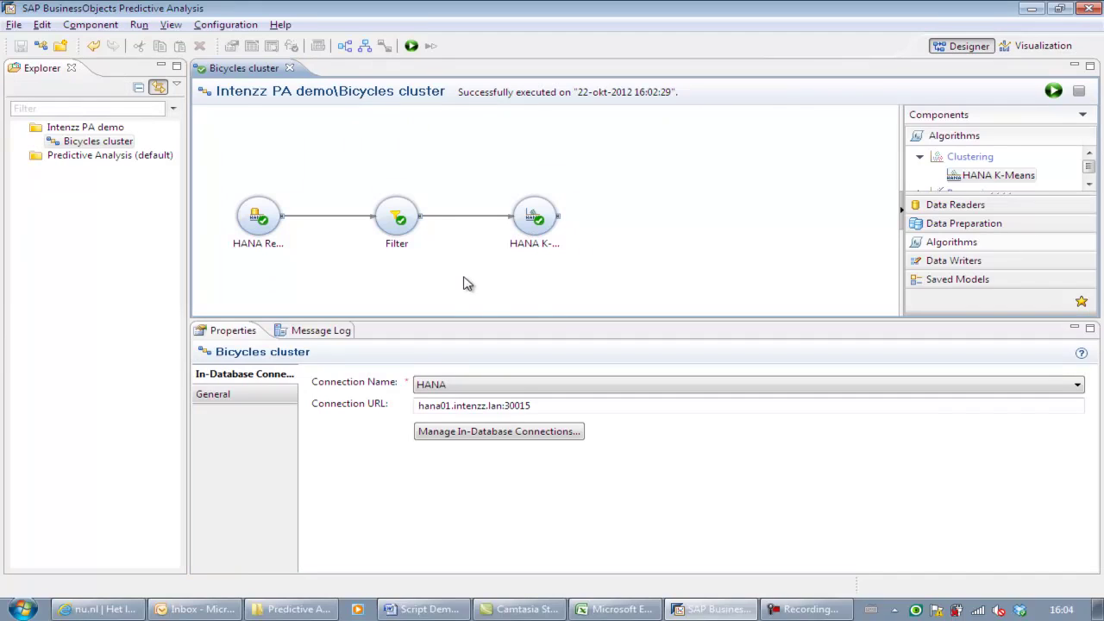
Place a HANA Writer from Data Writers after HANA K-Means and bring up its settings
click(954, 264)
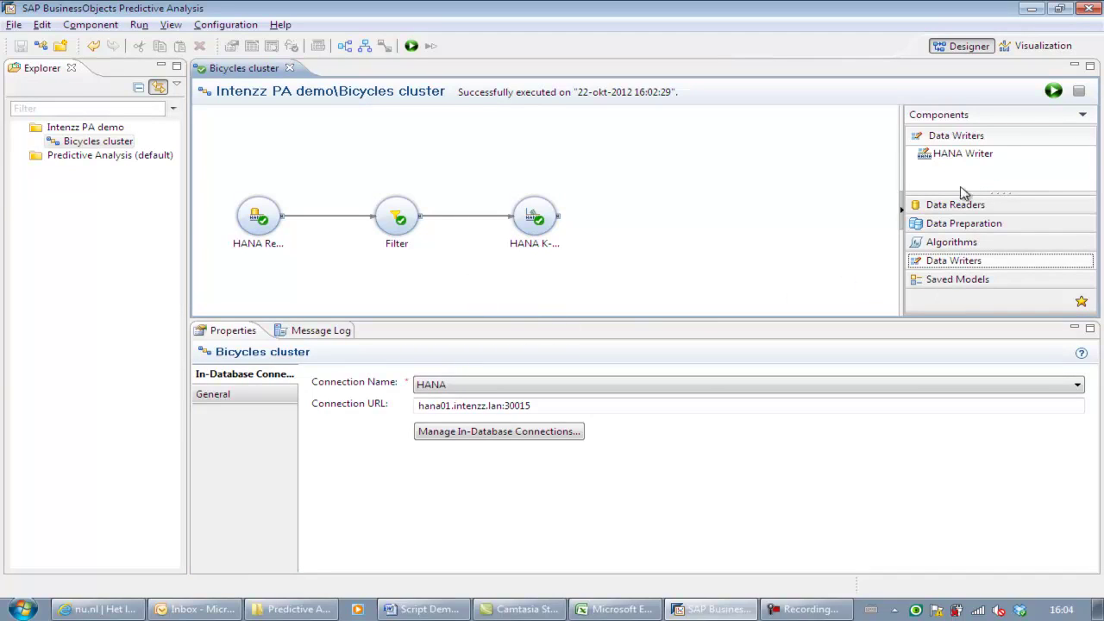
drag(970, 159, 670, 271)
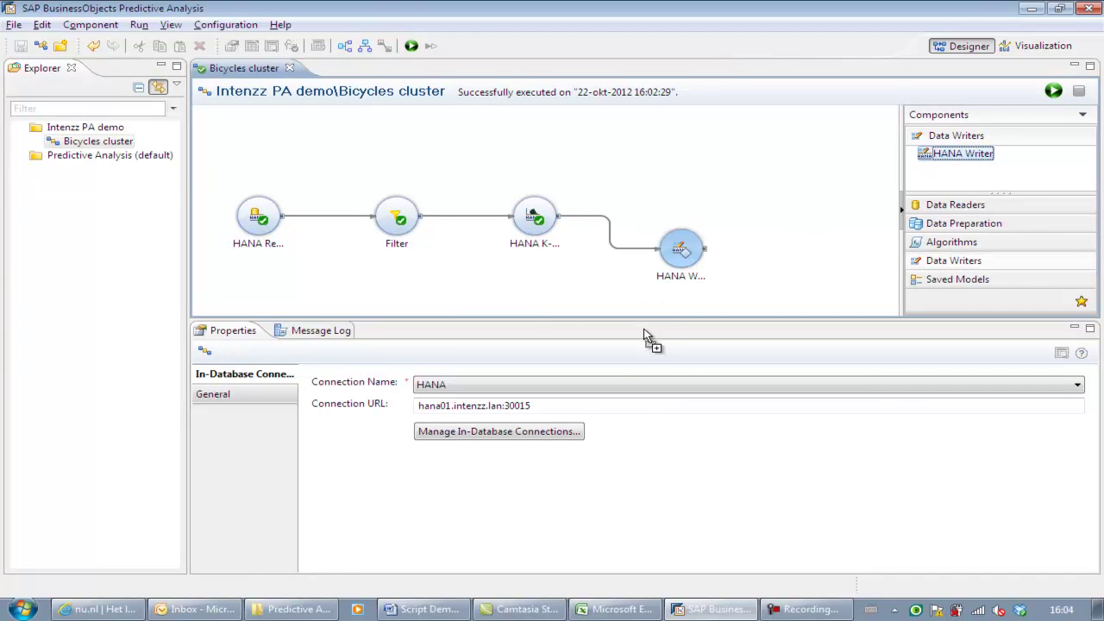
click(351, 50)
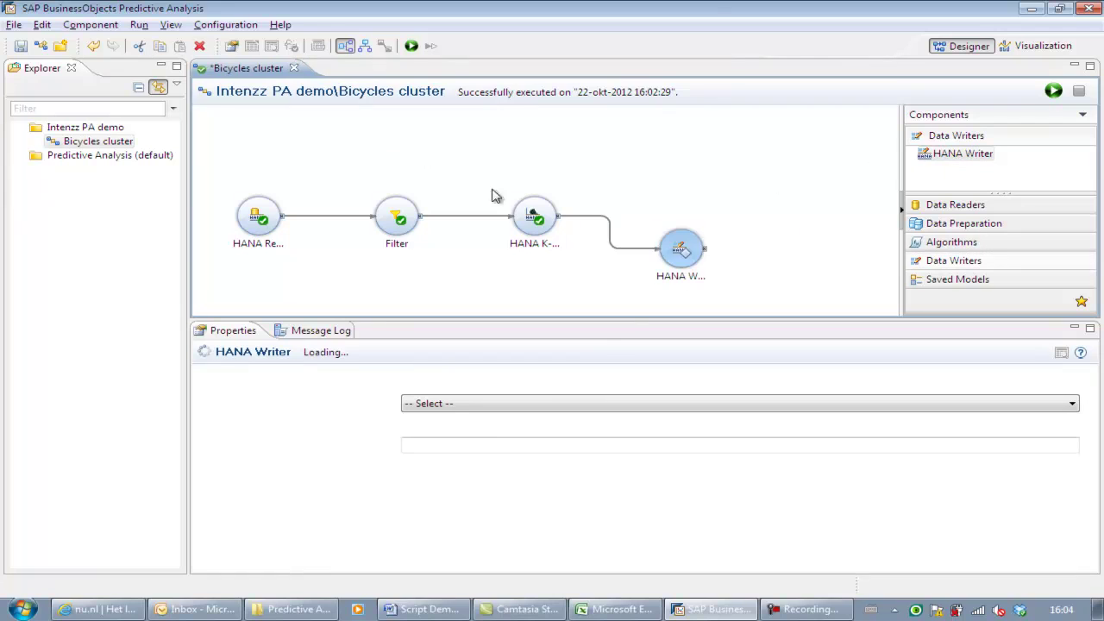
Target schema DS_DEMO and table PA_CLUSTERANALYSIS_ in the HANA Writer, then save
click(535, 404)
click(453, 448)
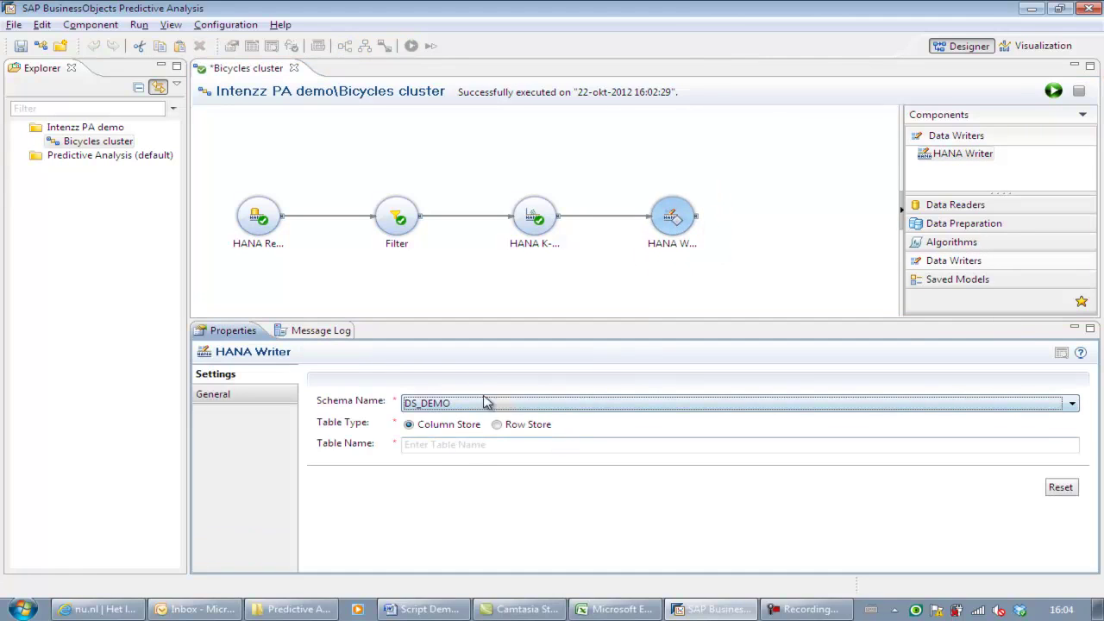
click(432, 445)
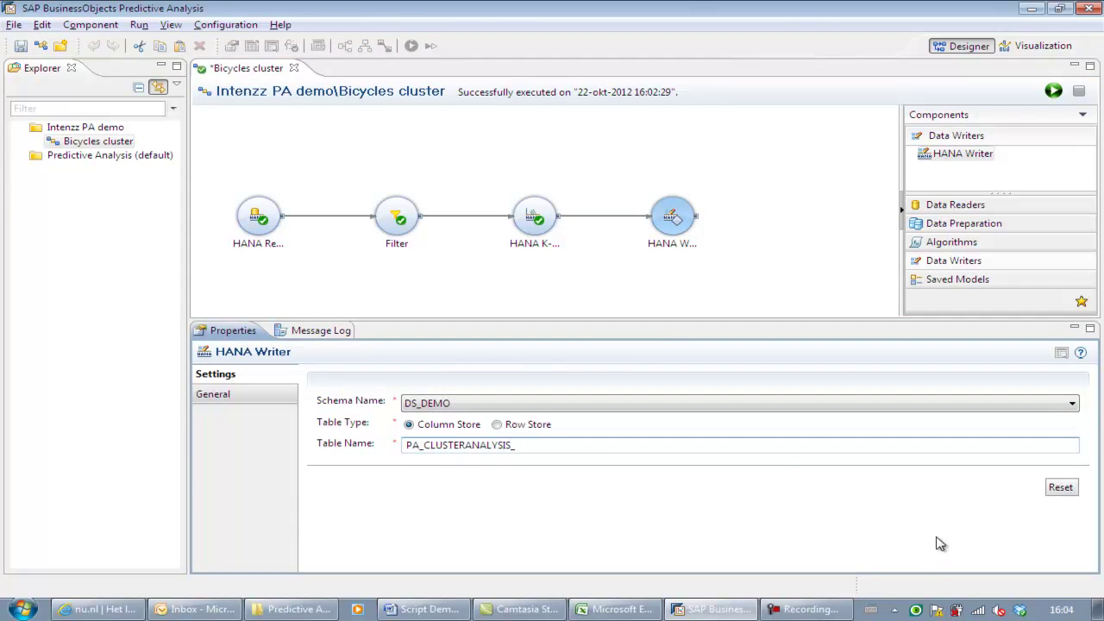
click(21, 47)
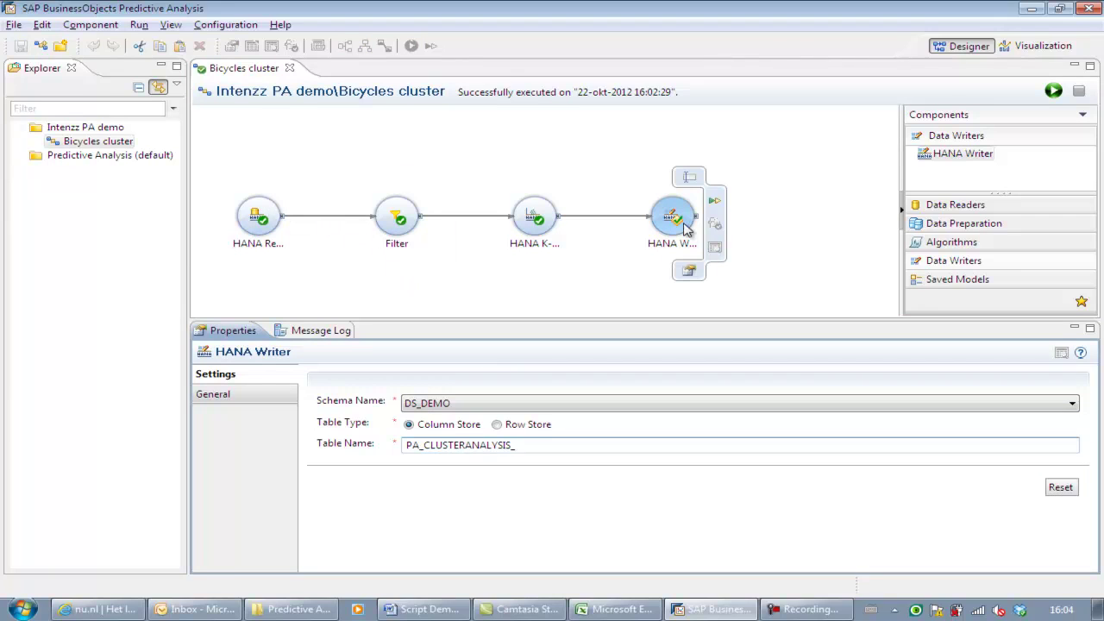
Run the Bicycles cluster workflow through HANA Writer, then bring up the Intenzz PA demo folder's menu
click(715, 203)
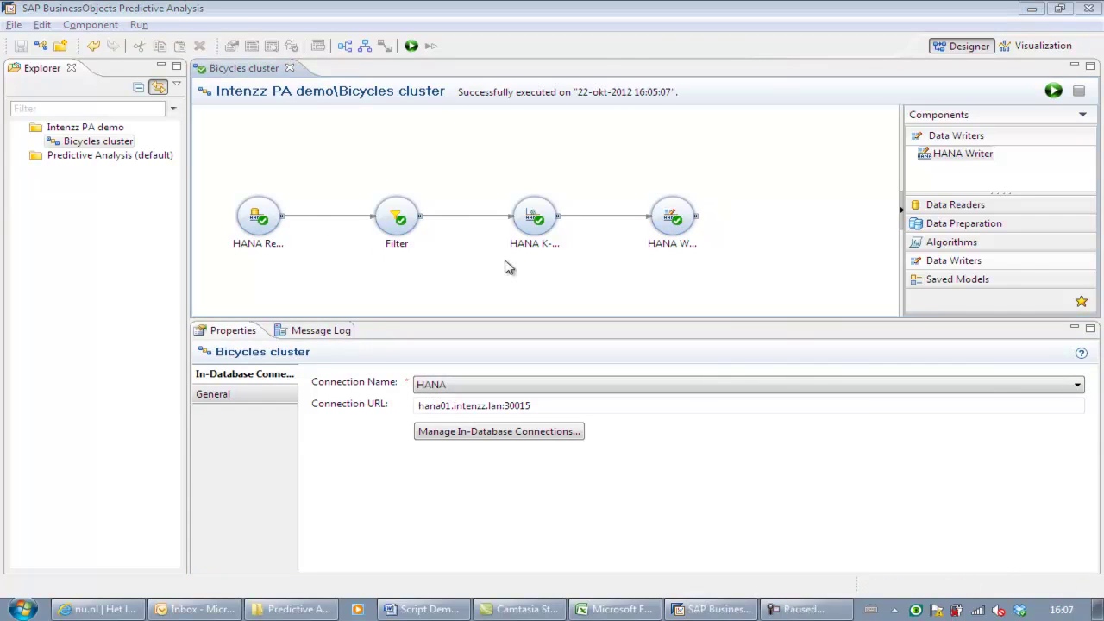
right_click(90, 128)
Create New Analysis 1 in the Intenzz PA demo folder and place a HANA Reader on it
mouse_move(121, 136)
click(271, 138)
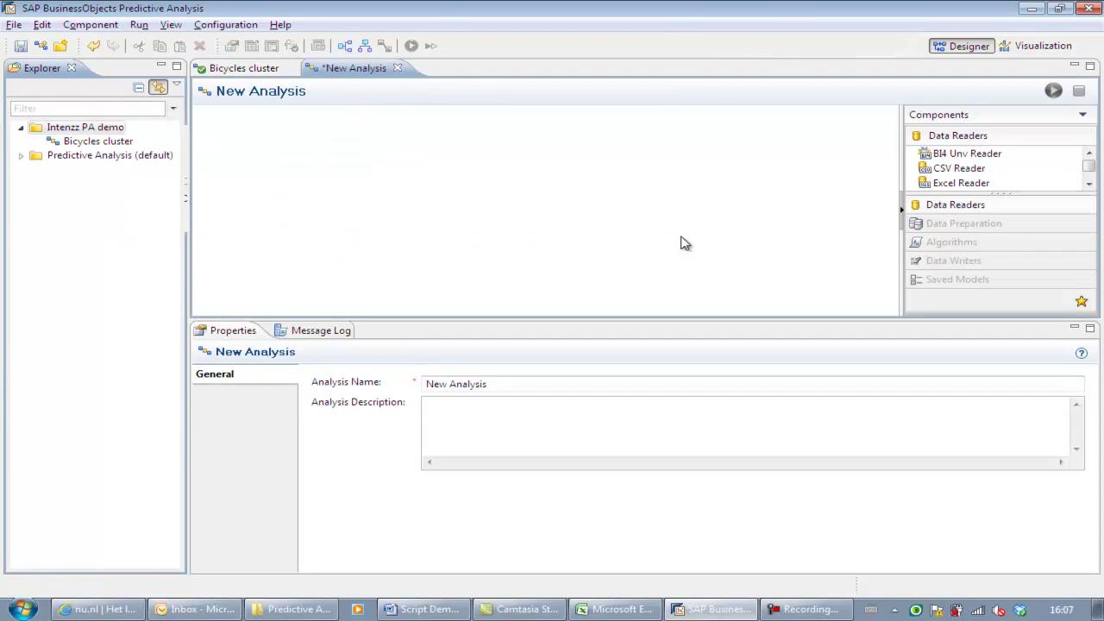
drag(990, 204, 990, 241)
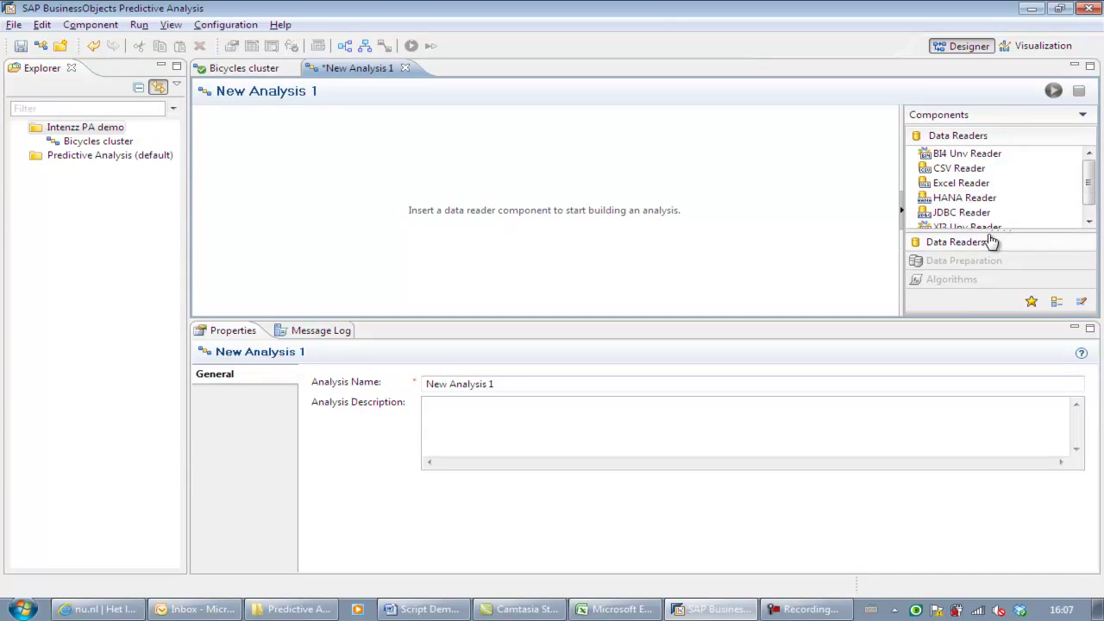
drag(964, 198, 280, 209)
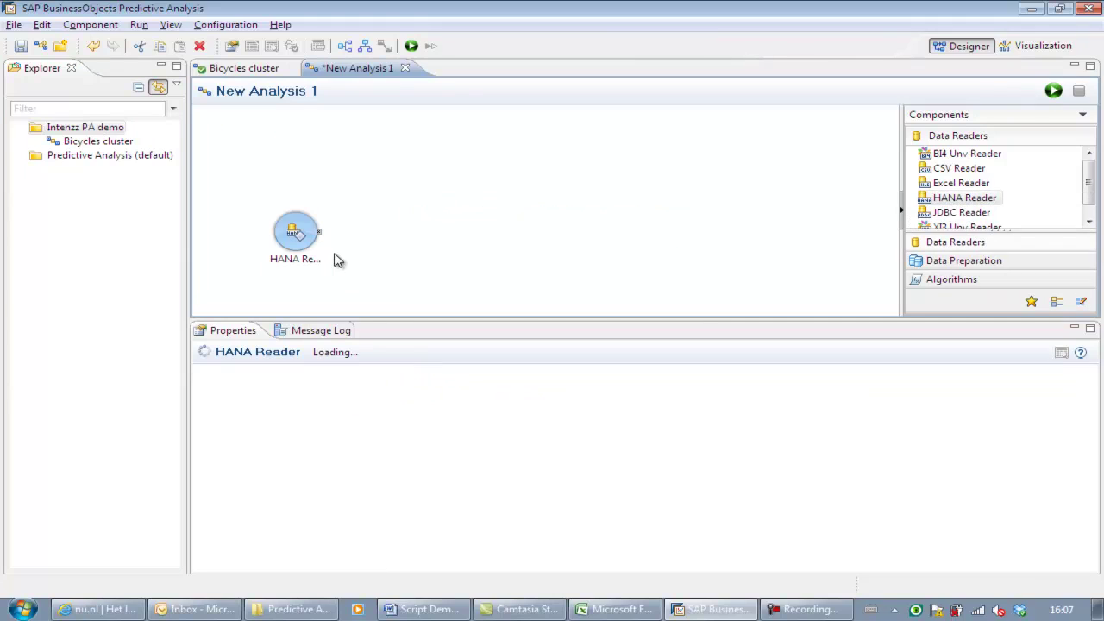
Read analysis view demo-sales CV_ASALESORDERDETAILS_PA_RG, including every column from AGE to TOTALREVENUE
click(528, 404)
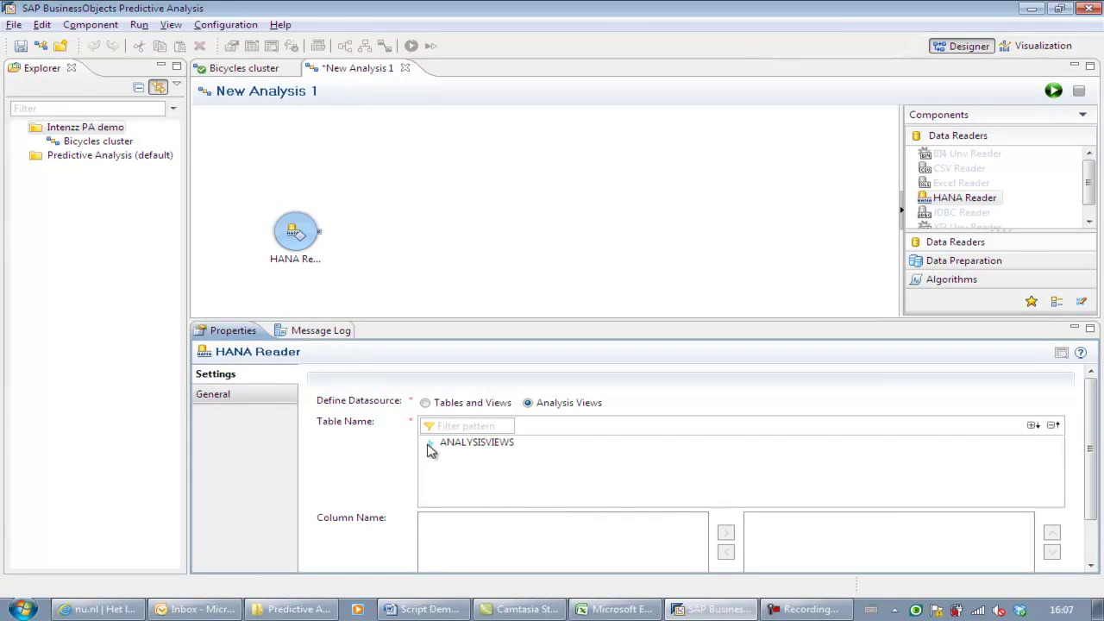
click(432, 445)
click(463, 471)
click(552, 484)
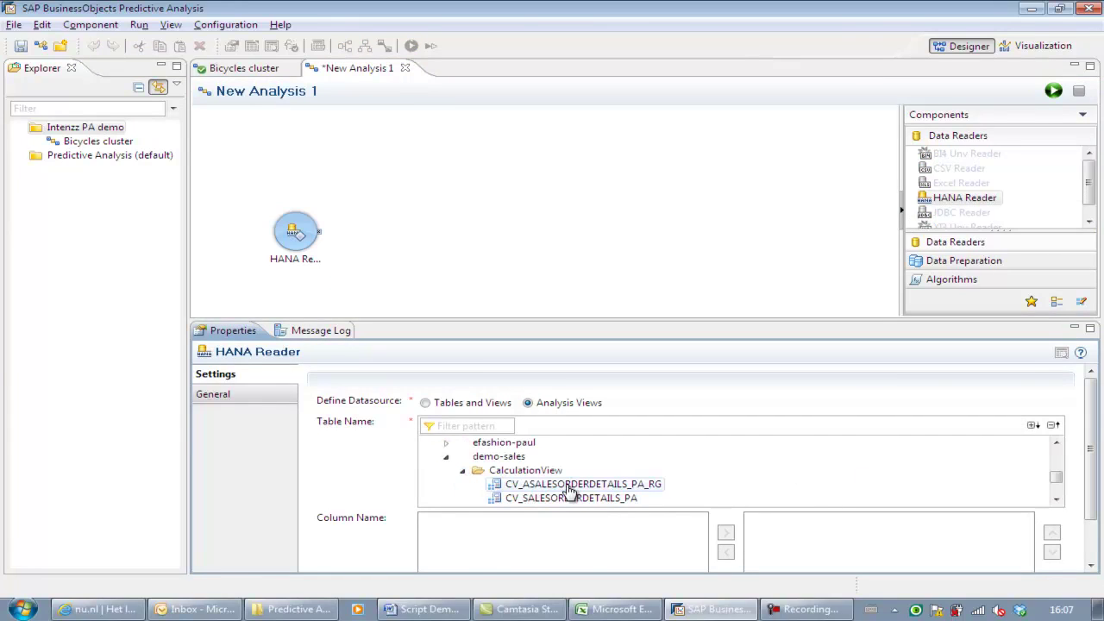
scroll(1095, 490, down, 3)
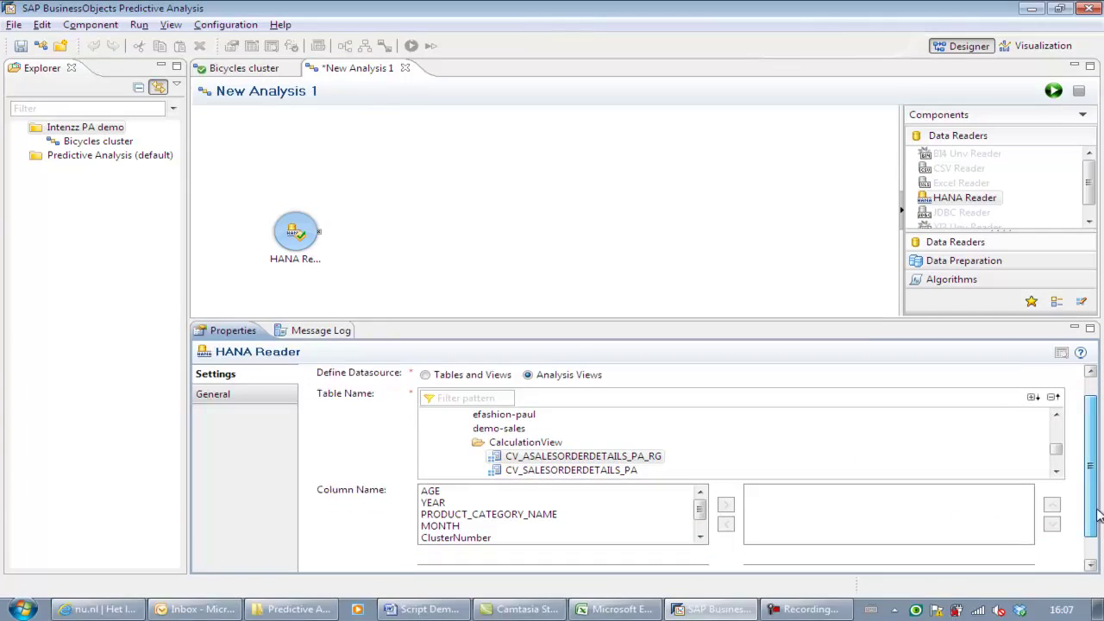
click(454, 467)
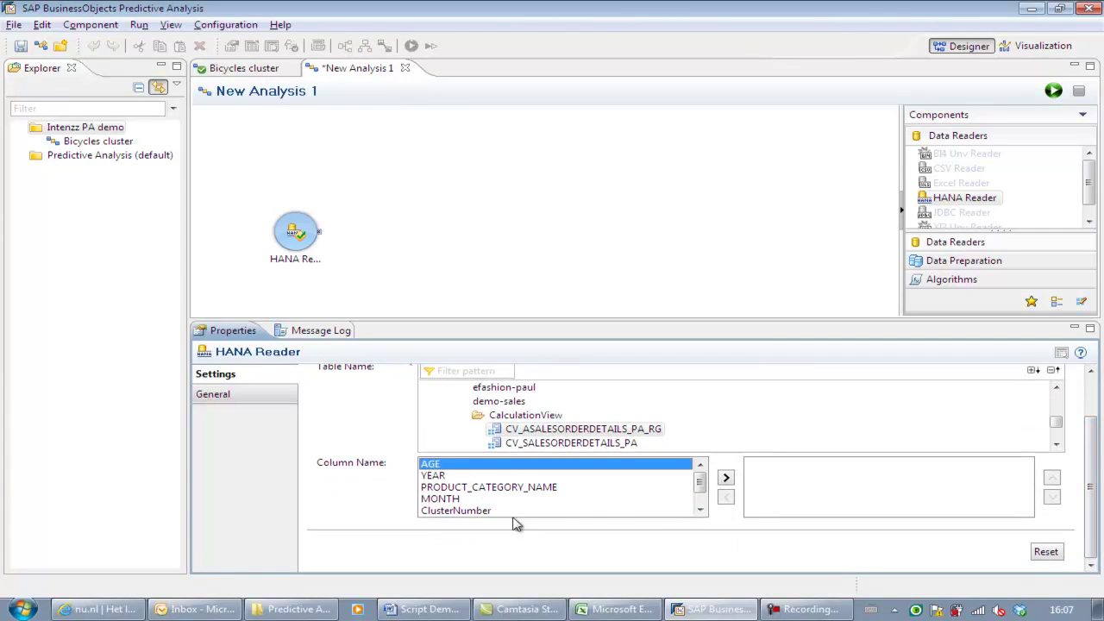
click(699, 509)
click(699, 510)
shift+click(475, 511)
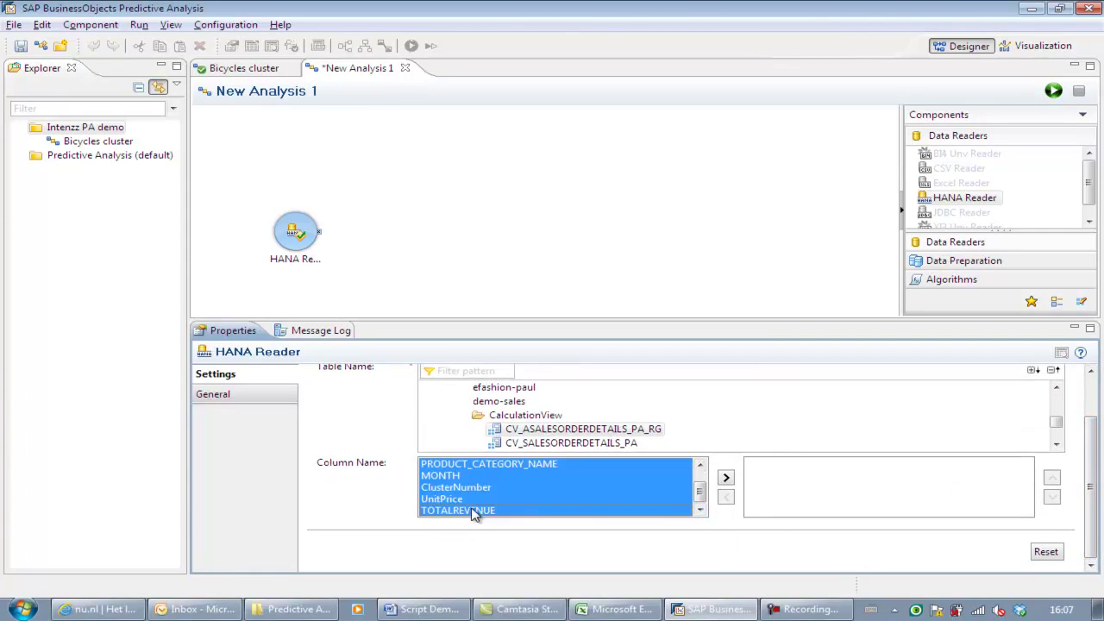
click(725, 477)
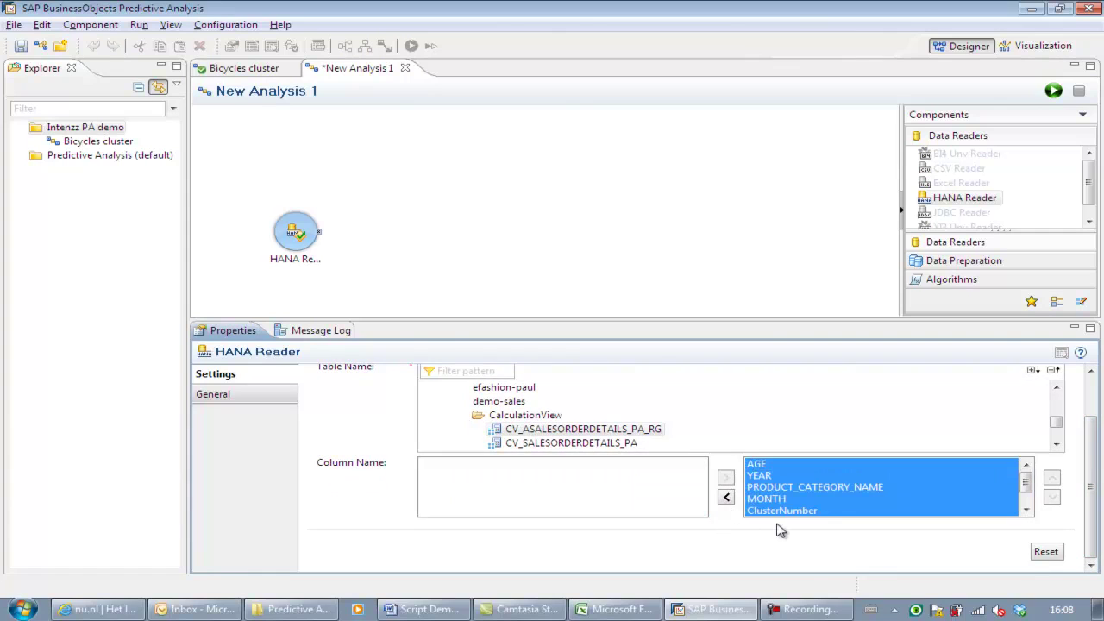
Save the new analysis under the name 'Bicycles Regression' into the Intenzz PA demo folder
click(20, 47)
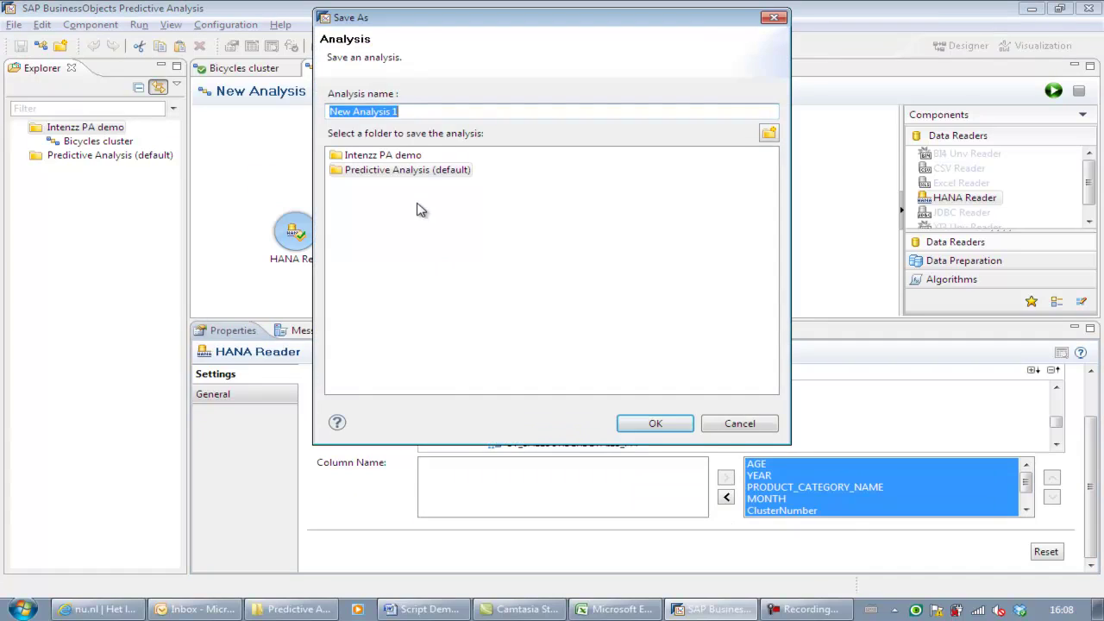
text(Bicycles)
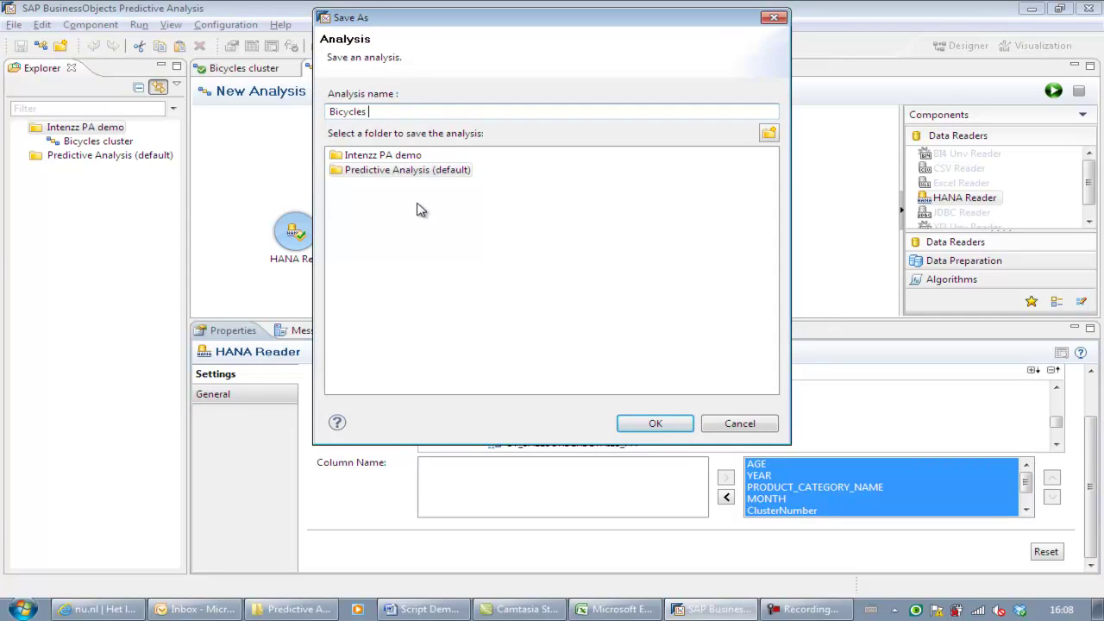
text( Regression)
key(Tab)
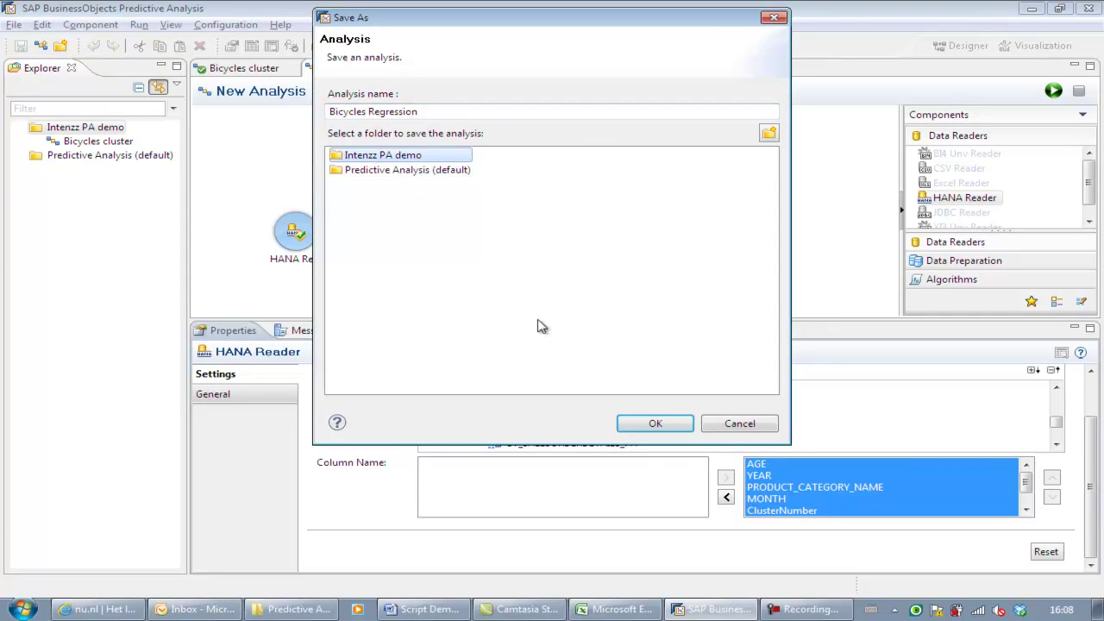
click(628, 422)
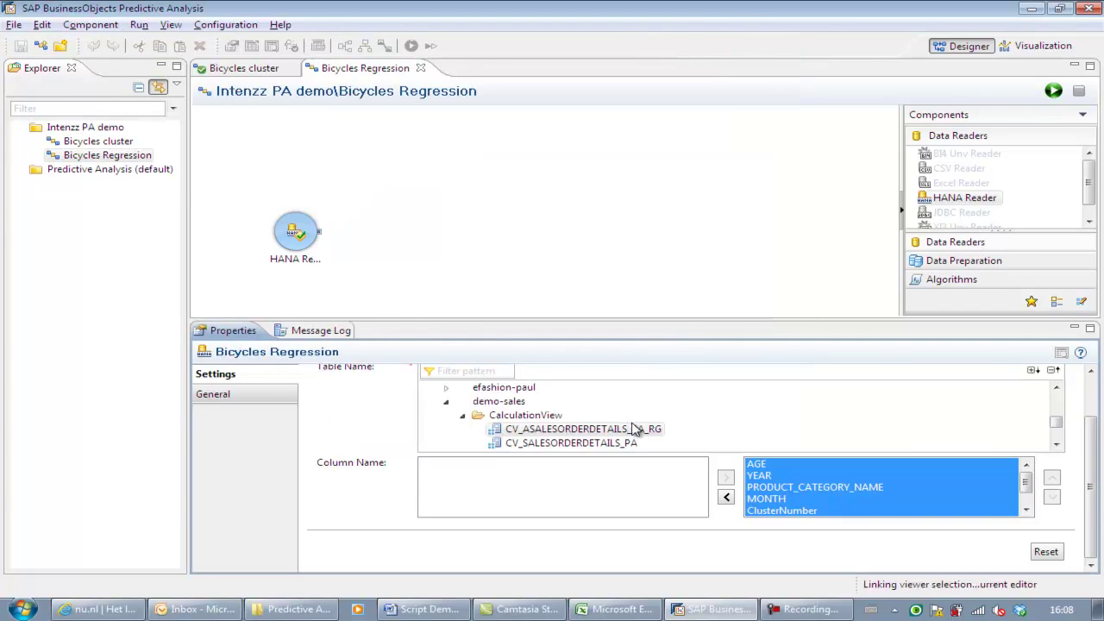
Add a Filter after the HANA Reader and line up the workflow steps
click(983, 261)
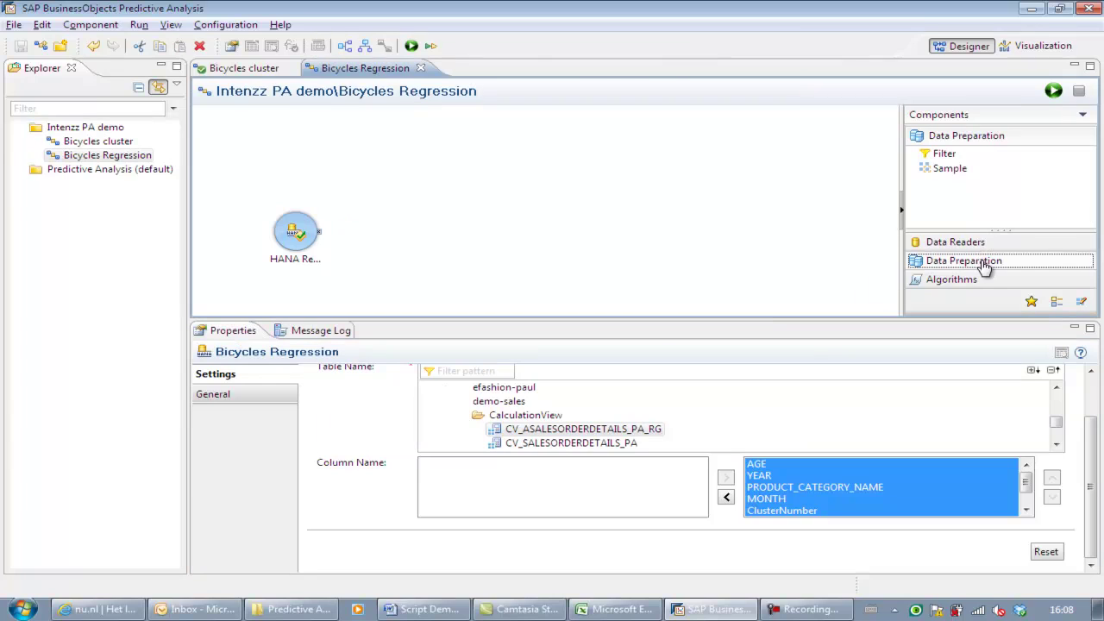
drag(940, 155, 439, 284)
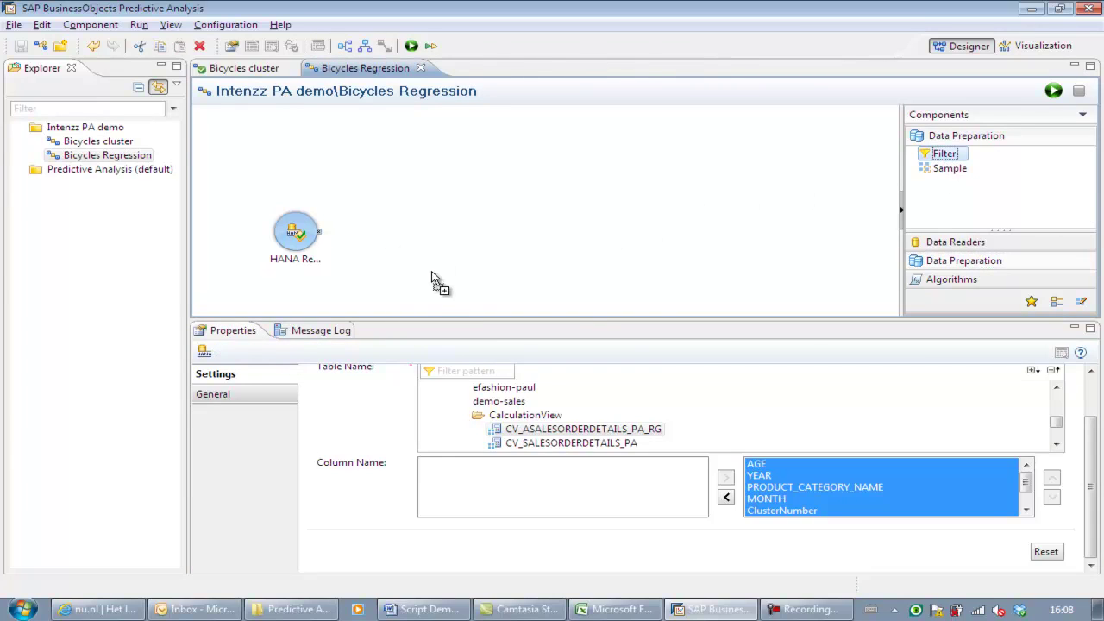
click(347, 46)
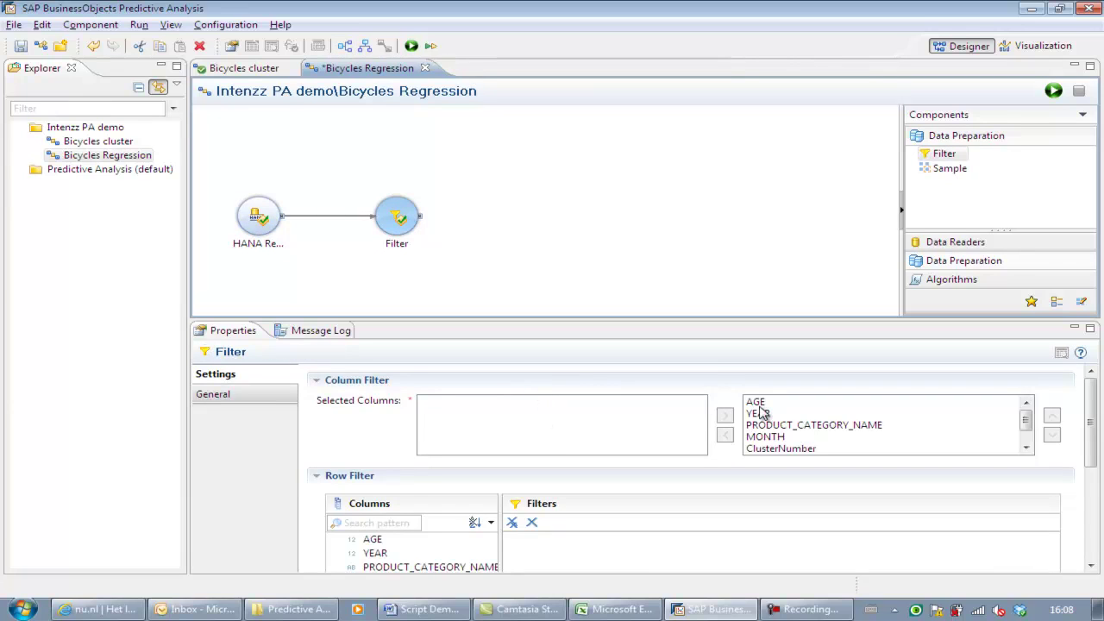
Select YEAR, PRODUCT_CATEGORY_NAME, MONTH, ClusterNumber and UnitPrice as Filter columns
double_click(766, 415)
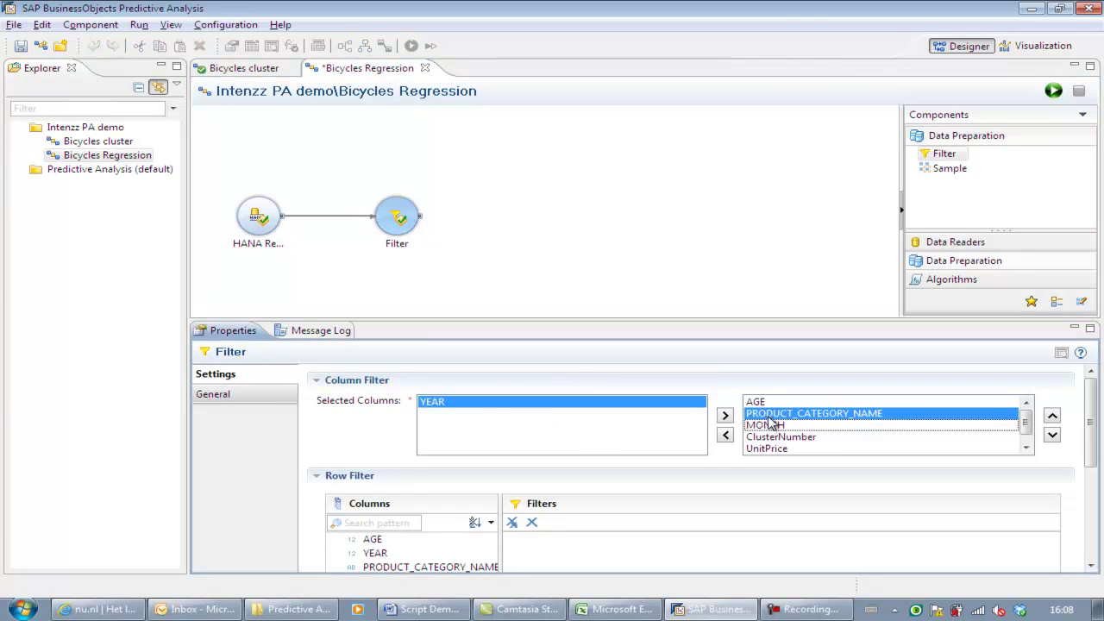
double_click(769, 414)
double_click(769, 415)
double_click(769, 415)
double_click(769, 415)
drag(1086, 443, 1090, 496)
Add row filters: PRODUCT_CATEGORY_NAME Mountain Bikes and MONTH between 9 and 11
drag(414, 422, 599, 431)
click(767, 398)
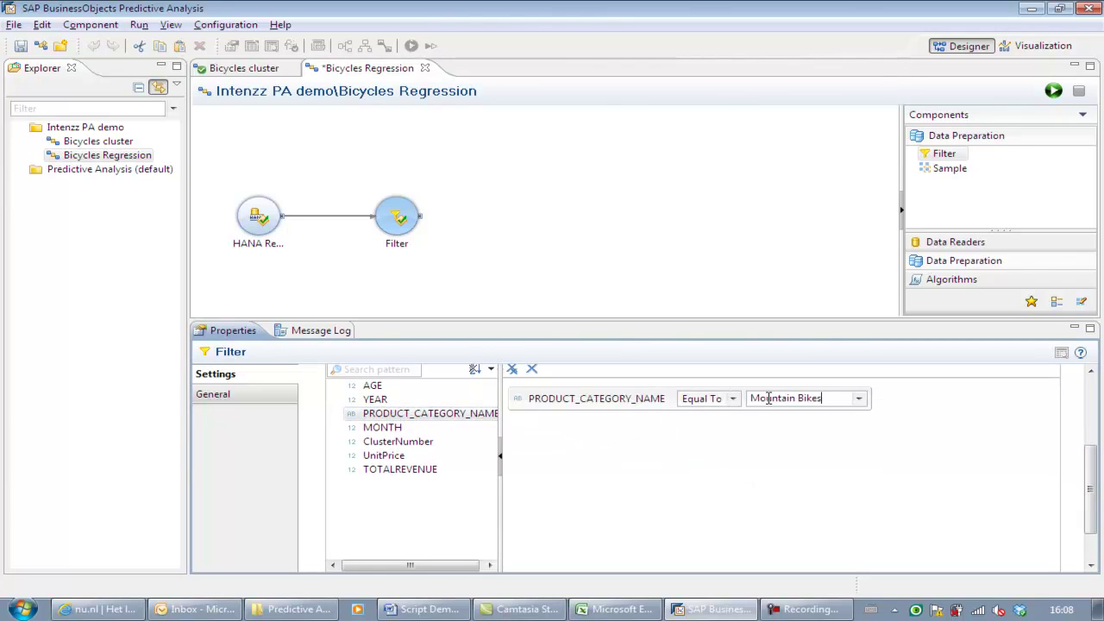
drag(384, 427, 631, 468)
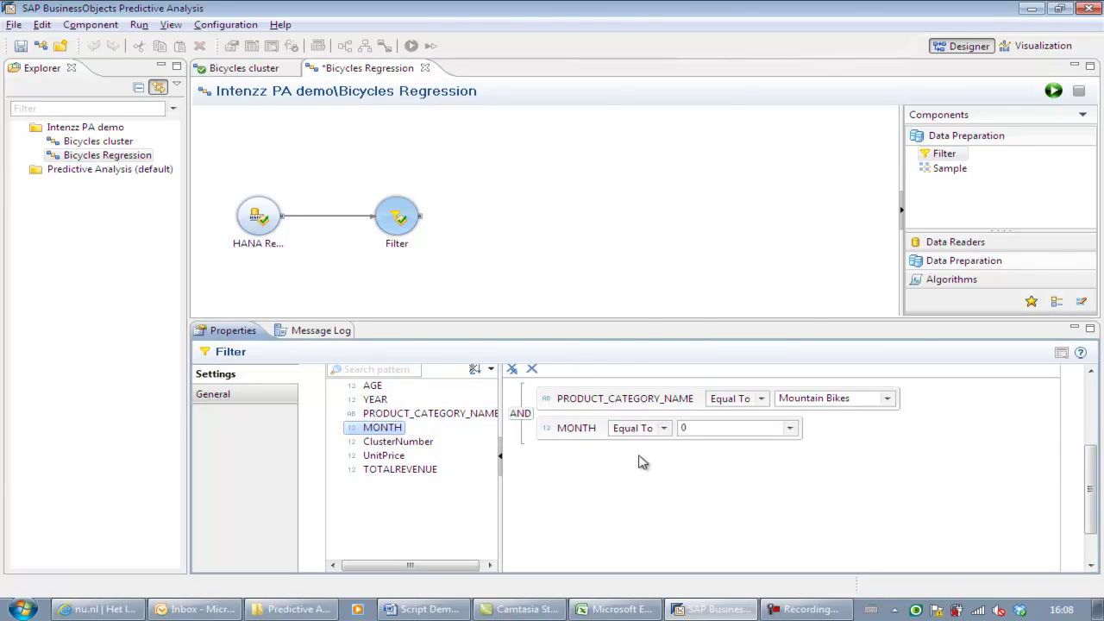
click(664, 427)
click(665, 337)
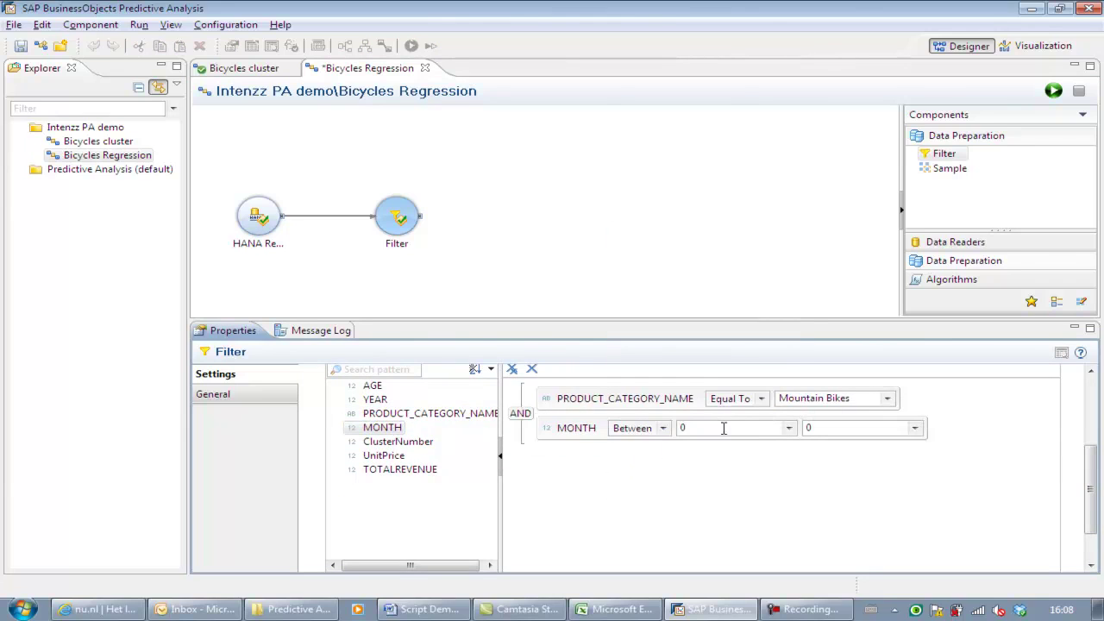
text(11)
Add row filters YEAR 2010 and ClusterNumber 4, then save the analysis
drag(373, 399, 658, 477)
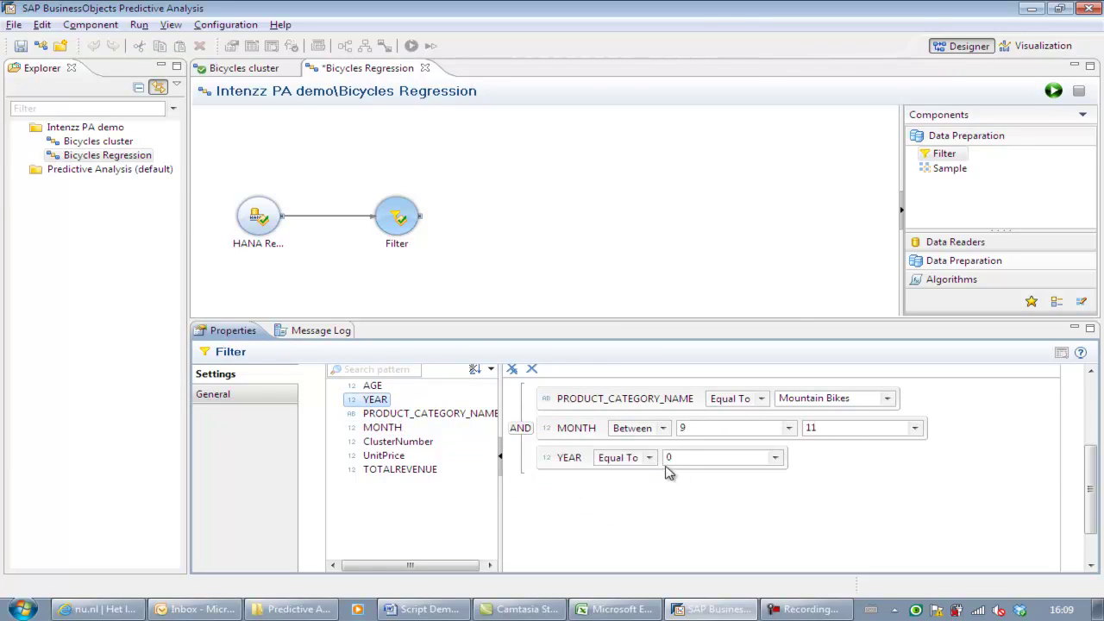
text(2010)
drag(406, 443, 634, 508)
text(4)
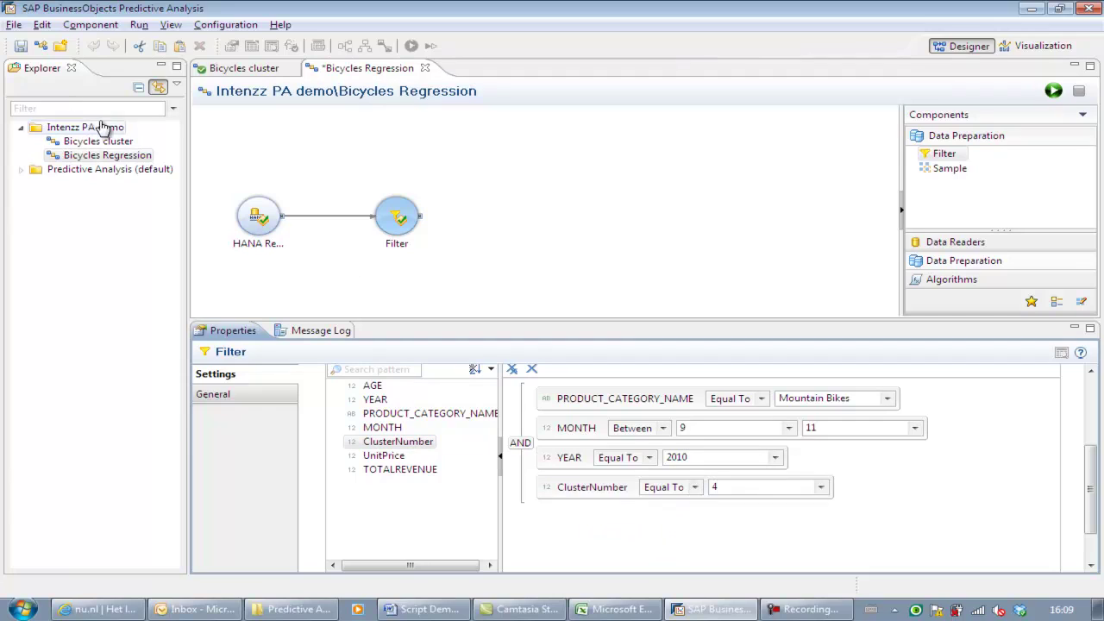
click(21, 47)
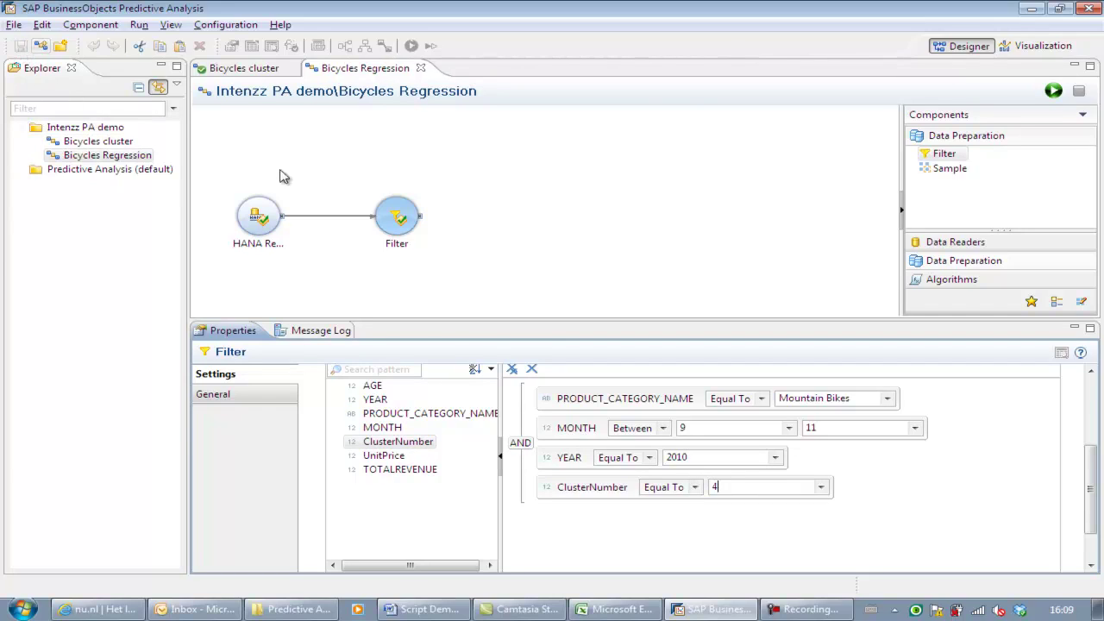
mouse_move(408, 247)
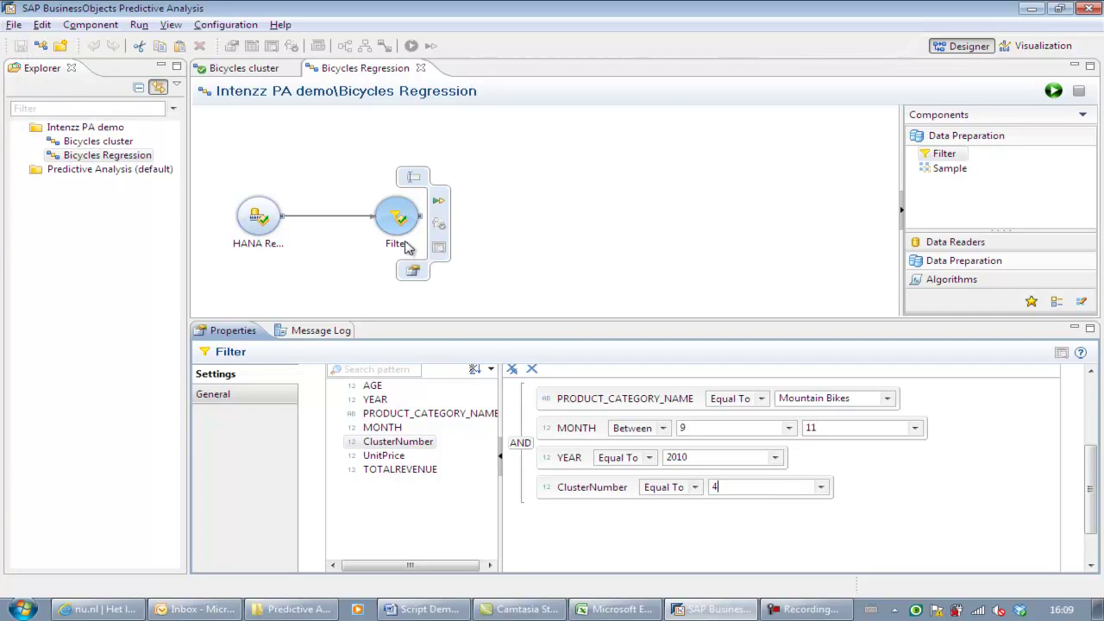
Add HANA Multiple Linear Regression from Regression algorithms after the Filter and align the nodes
click(969, 278)
click(919, 178)
drag(968, 206, 509, 228)
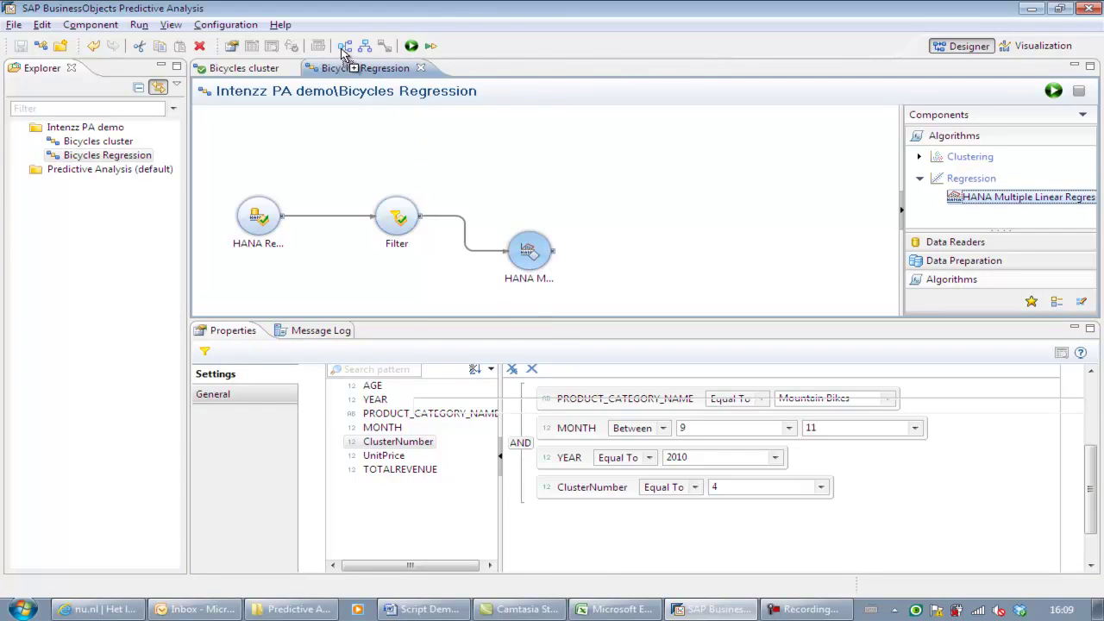
click(345, 46)
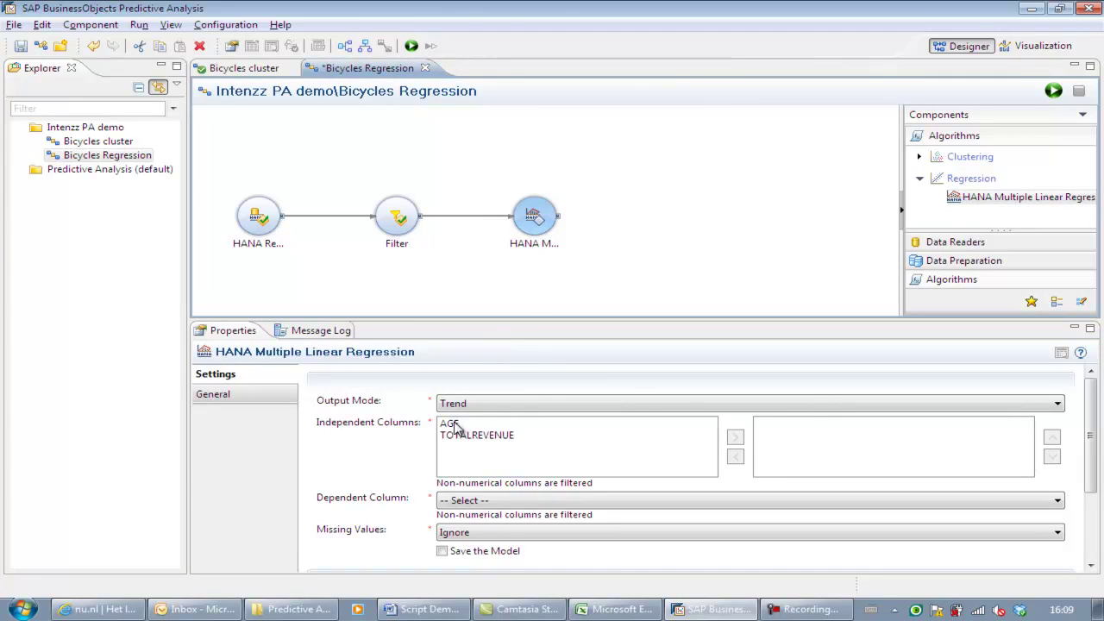
Set AGE as independent and TOTALREVENUE as dependent column, output PredictedValue, and save
double_click(454, 425)
click(522, 501)
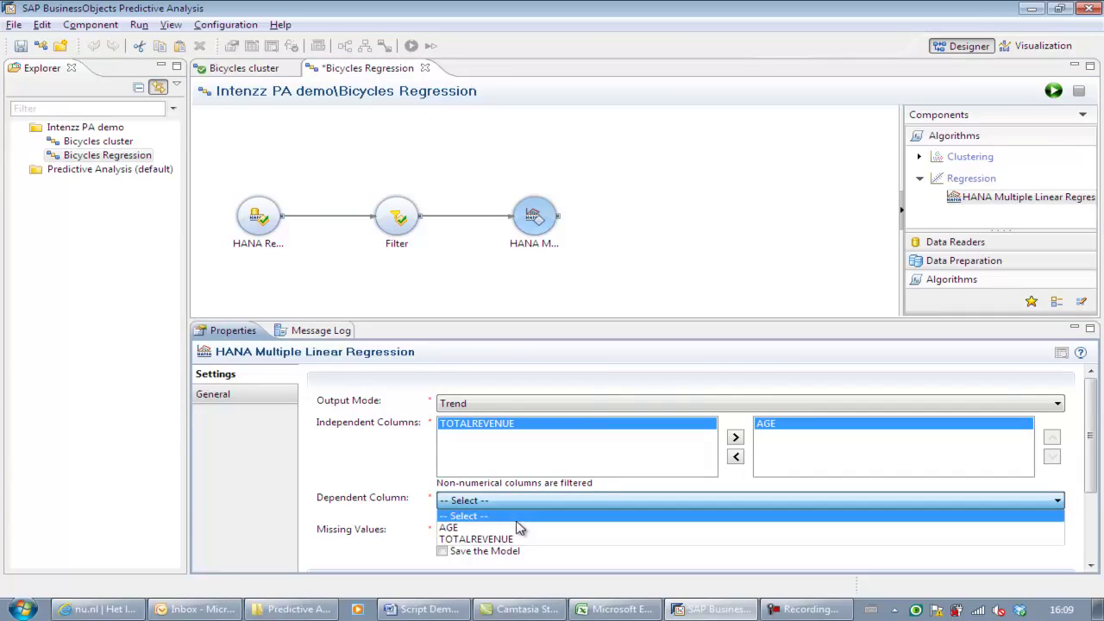
click(514, 539)
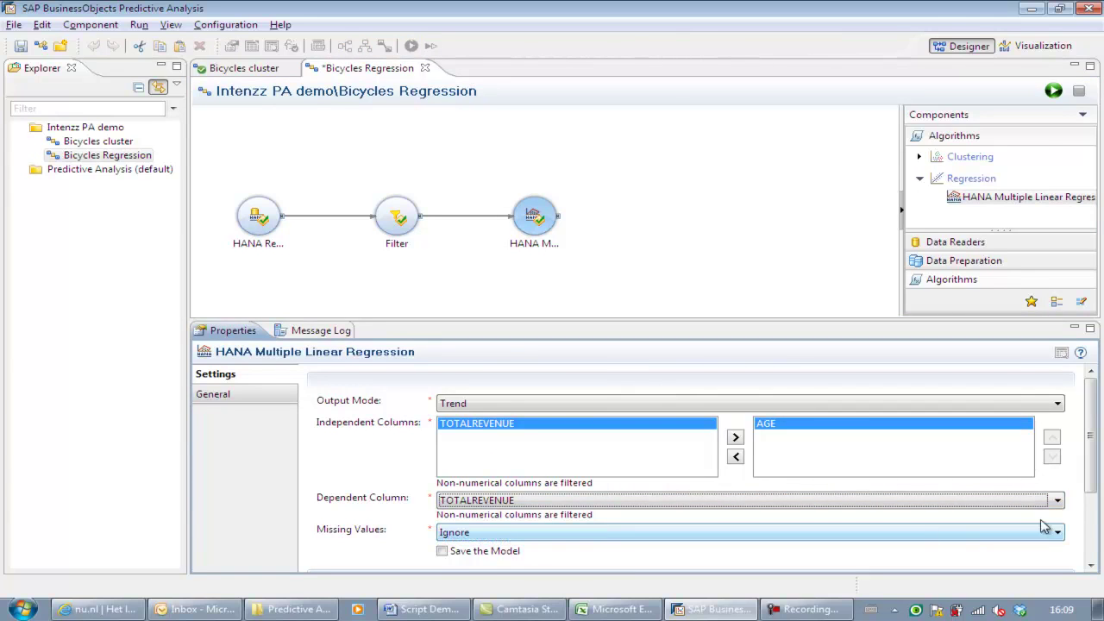
drag(1092, 486, 1090, 541)
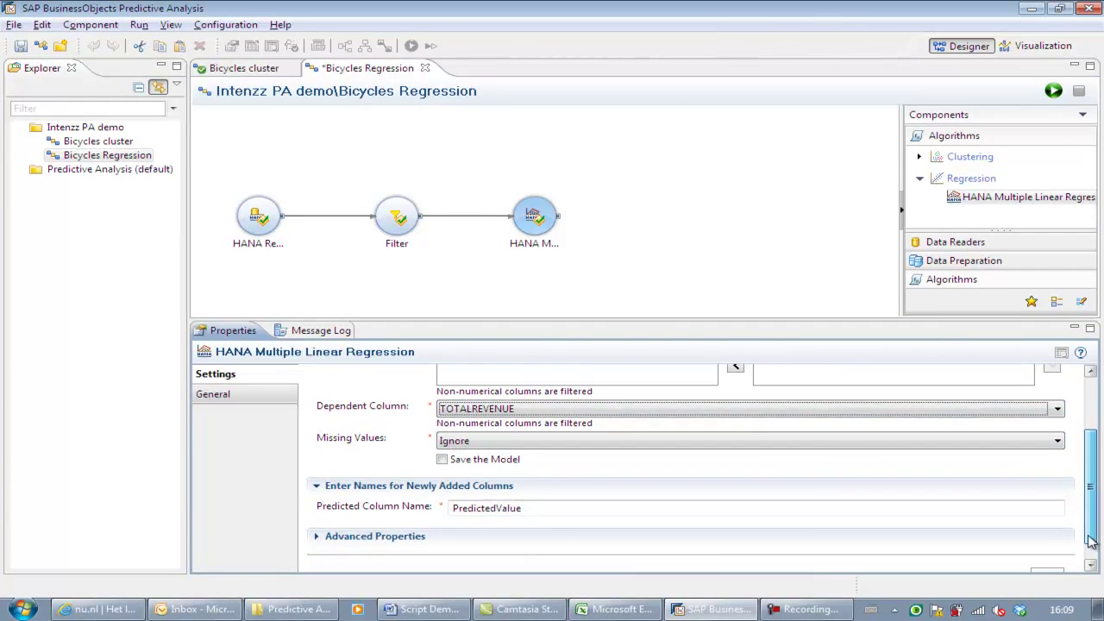
double_click(532, 507)
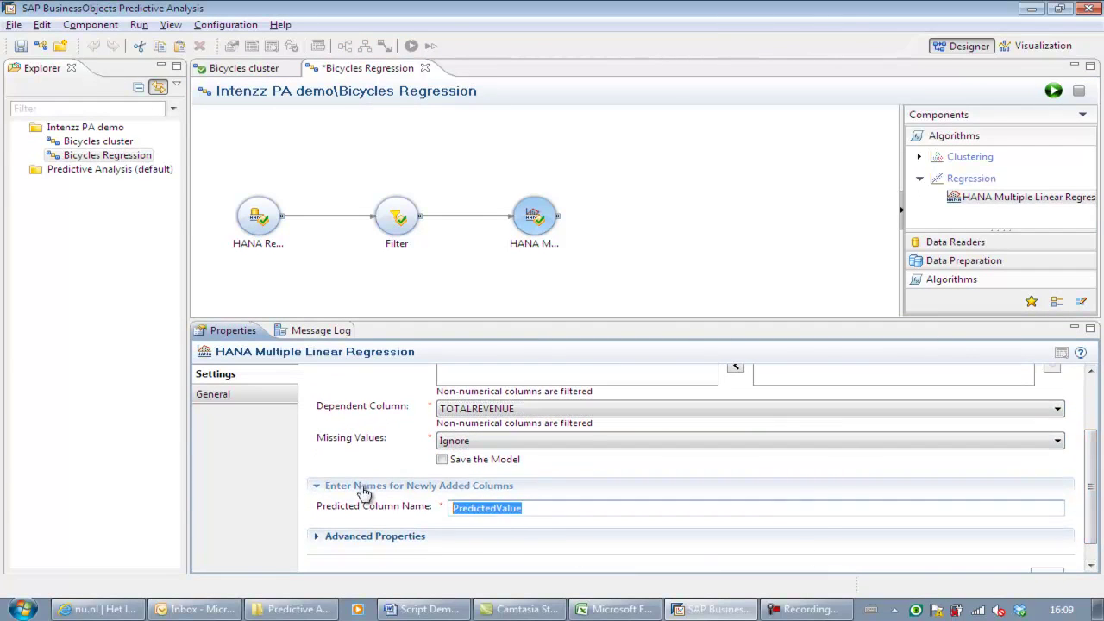
click(21, 49)
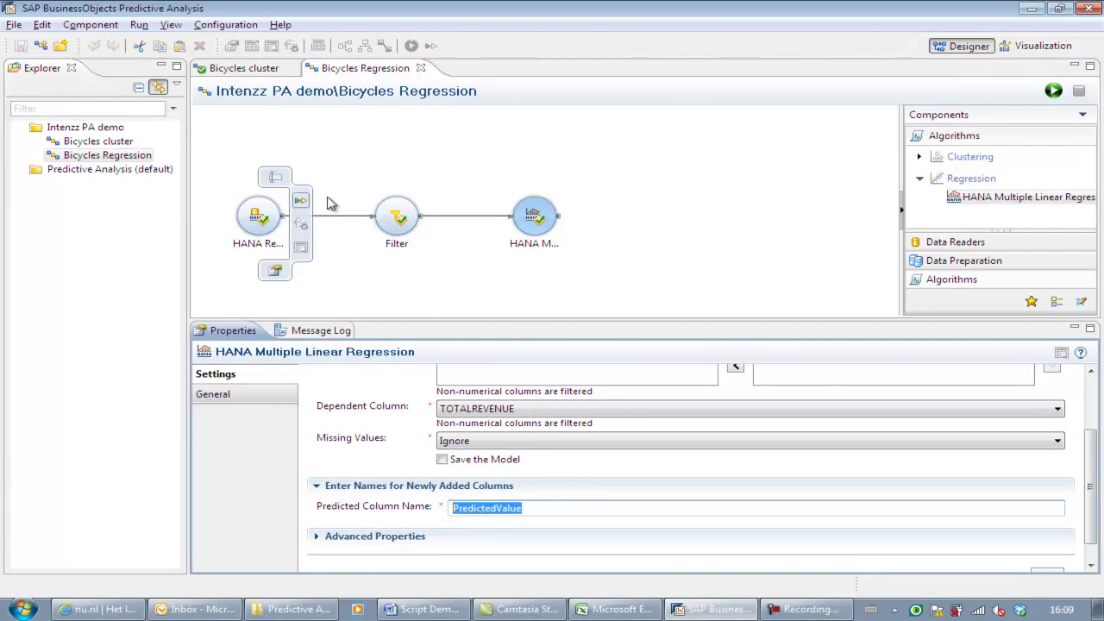
Run Bicycles Regression and check the Algorithm Summary values R2 0.4186 and F 100.077
click(1053, 91)
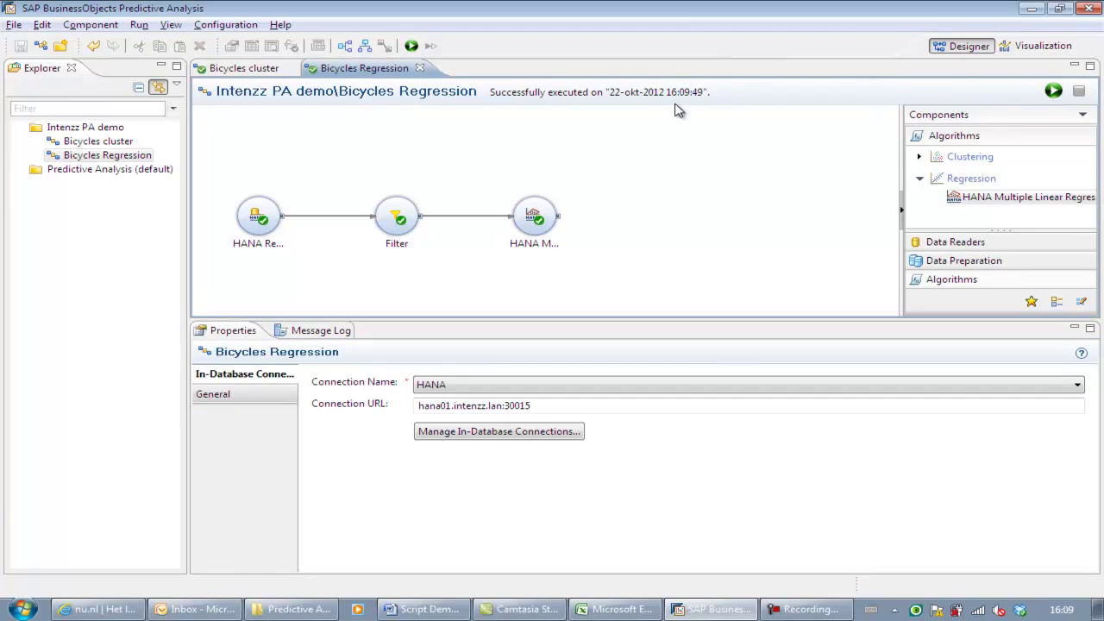
click(1039, 48)
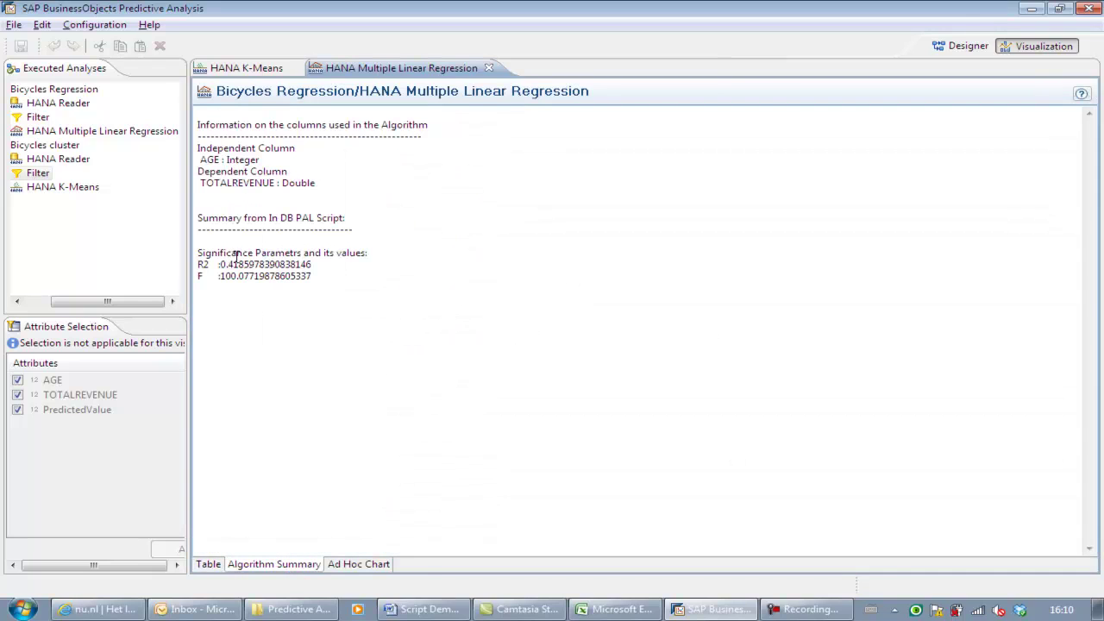
drag(229, 264, 323, 285)
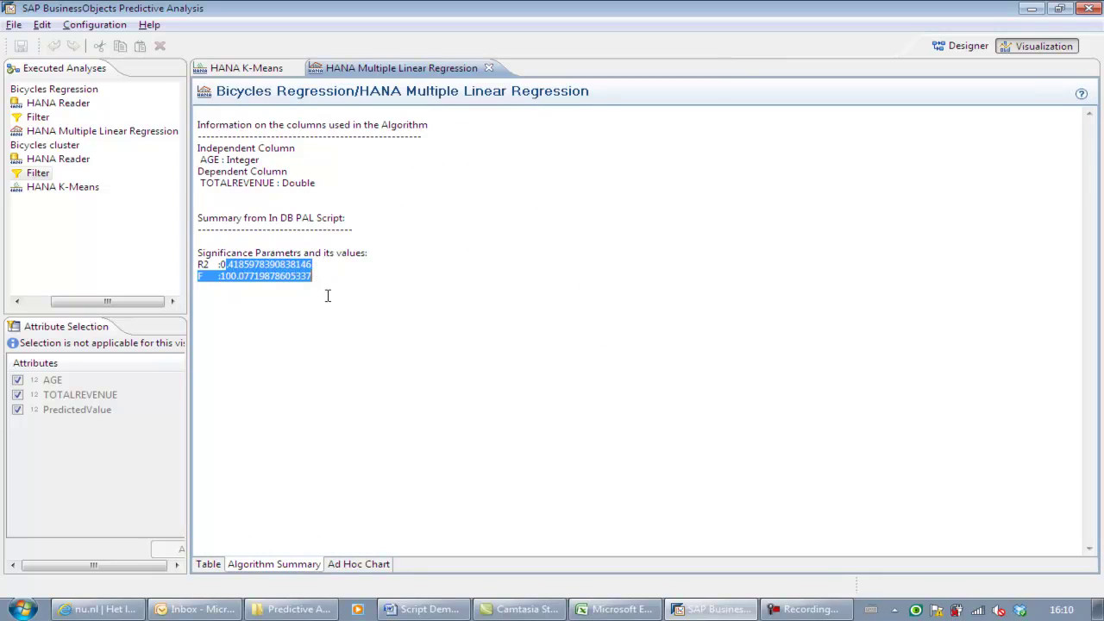
click(347, 309)
shift+click(312, 277)
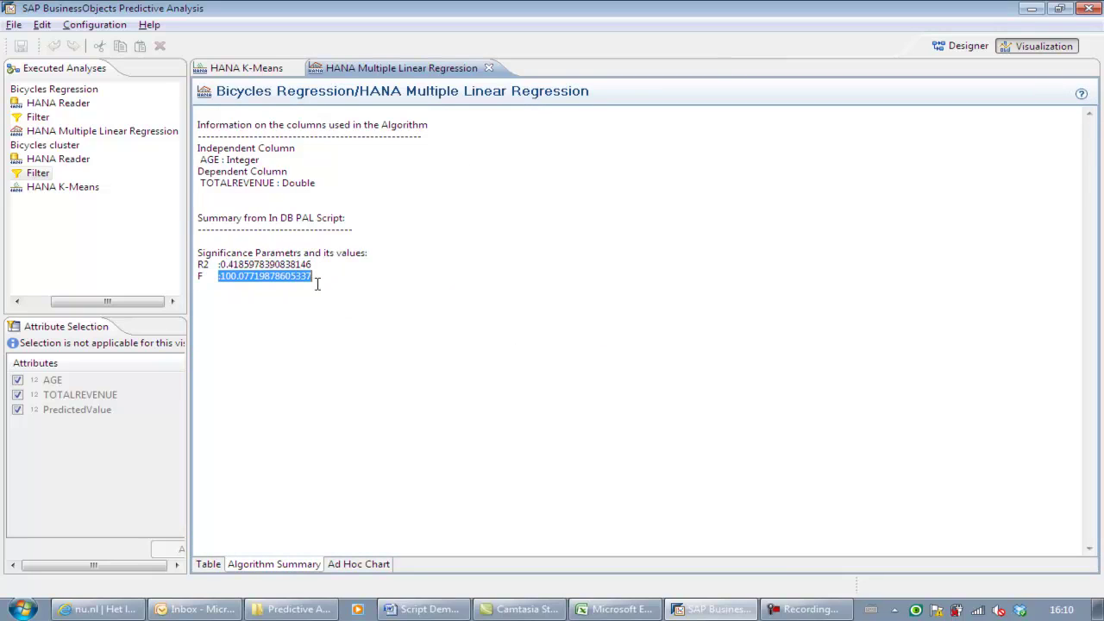
click(334, 343)
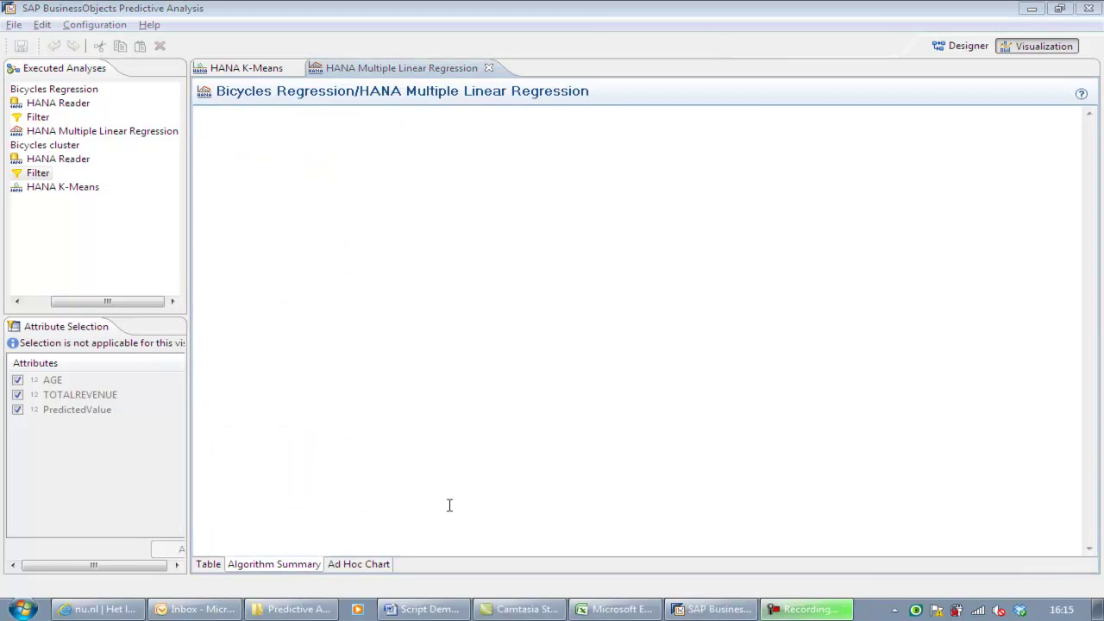
Build an ad hoc Combined Column and Line Chart of TOTALREVENUE and PredictedValue by AGE
click(362, 565)
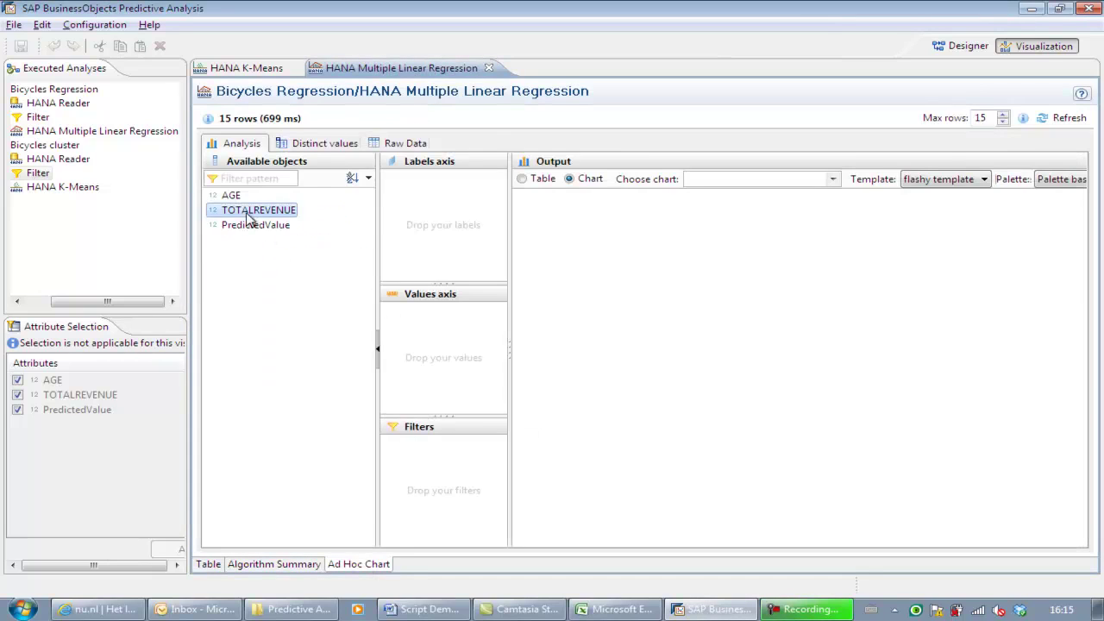
drag(229, 196, 440, 226)
mouse_move(261, 211)
mouse_down()
mouse_move(371, 312)
mouse_move(448, 362)
mouse_up()
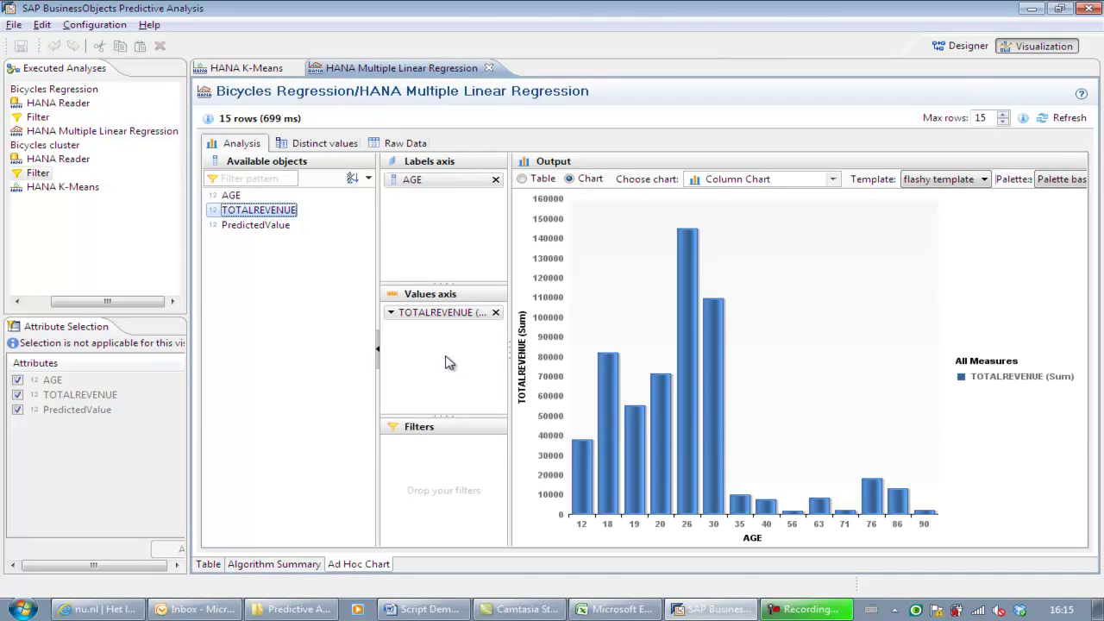
click(835, 179)
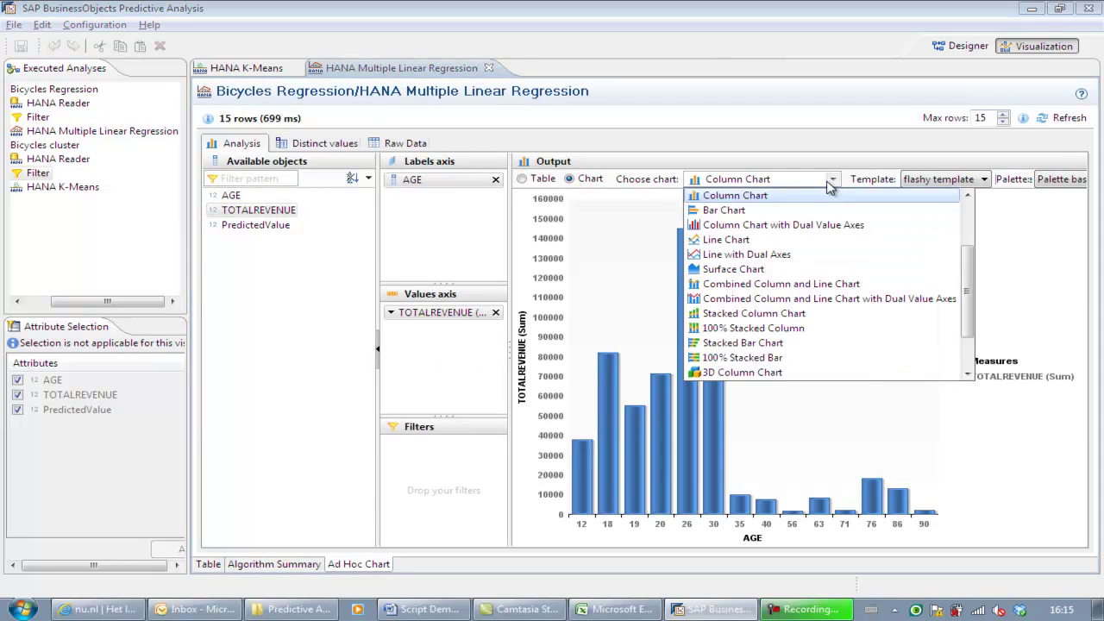
click(782, 284)
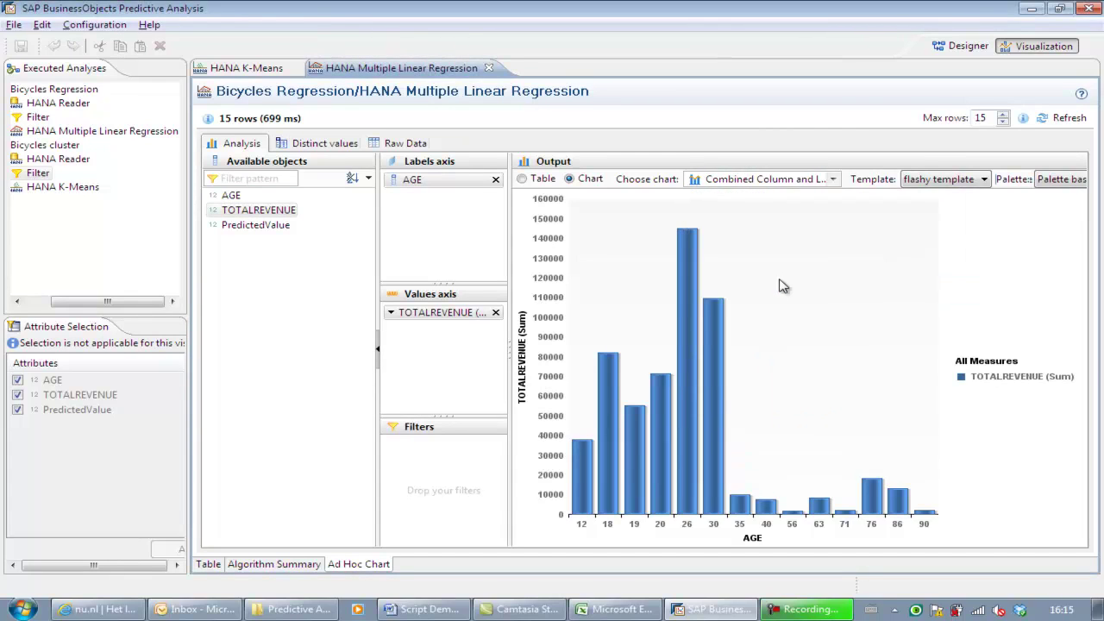
drag(251, 222, 537, 424)
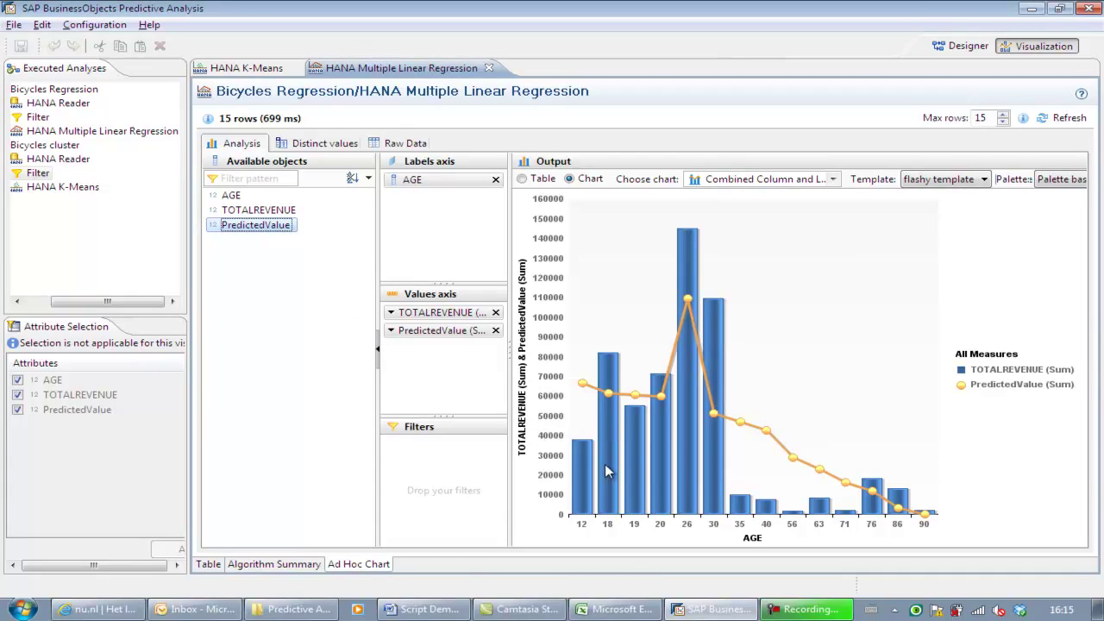